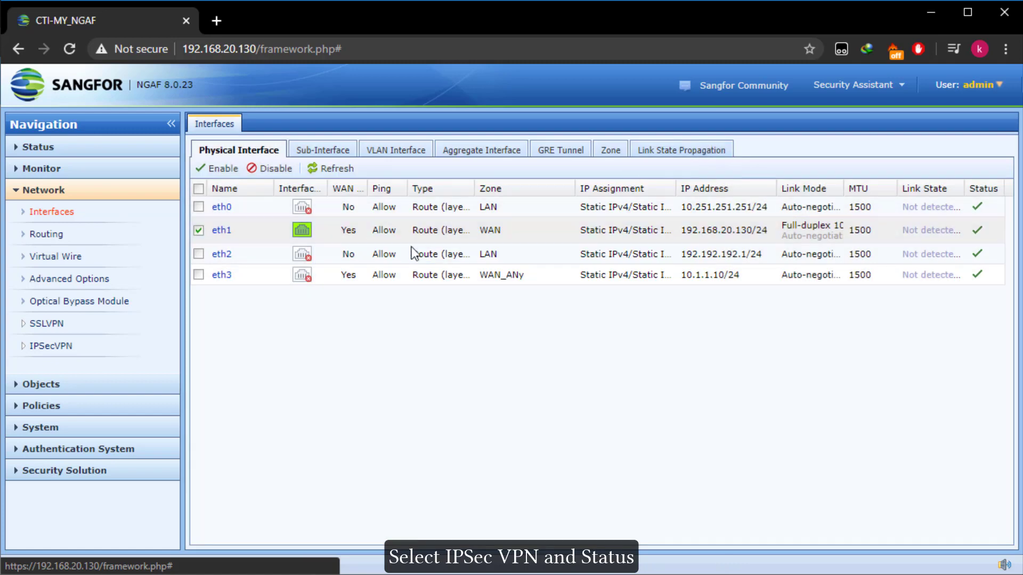
Enable the IPSec VPN service from its status page
{"action": "left_click", "coordinate": [30, 347]}
{"action": "left_click", "coordinate": [53, 364]}
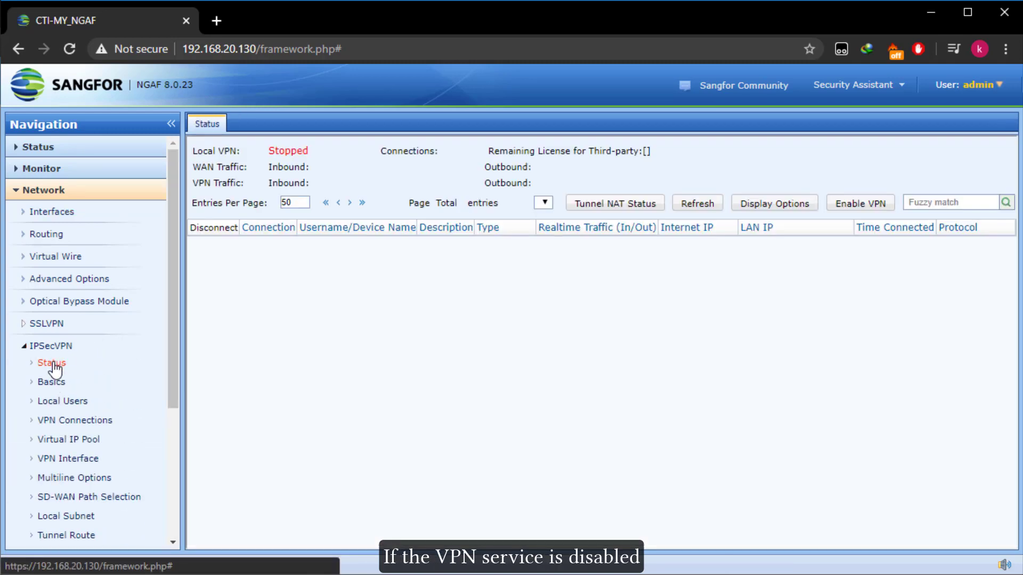
{"action": "left_click", "coordinate": [866, 207]}
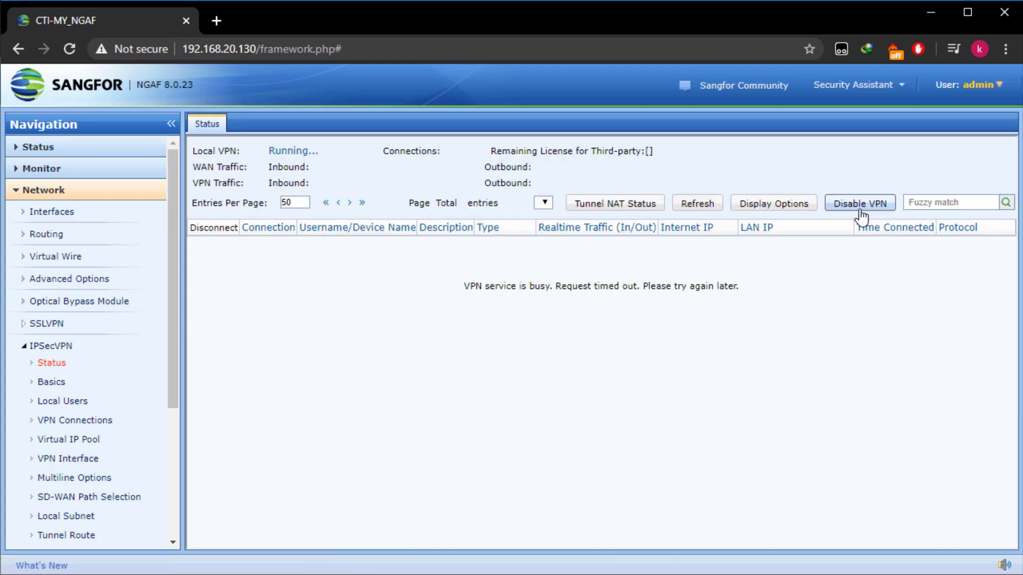
Add eth0 with netmask 0.0.0.0 as a VPN interface and save the interface settings
{"action": "left_click", "coordinate": [79, 460]}
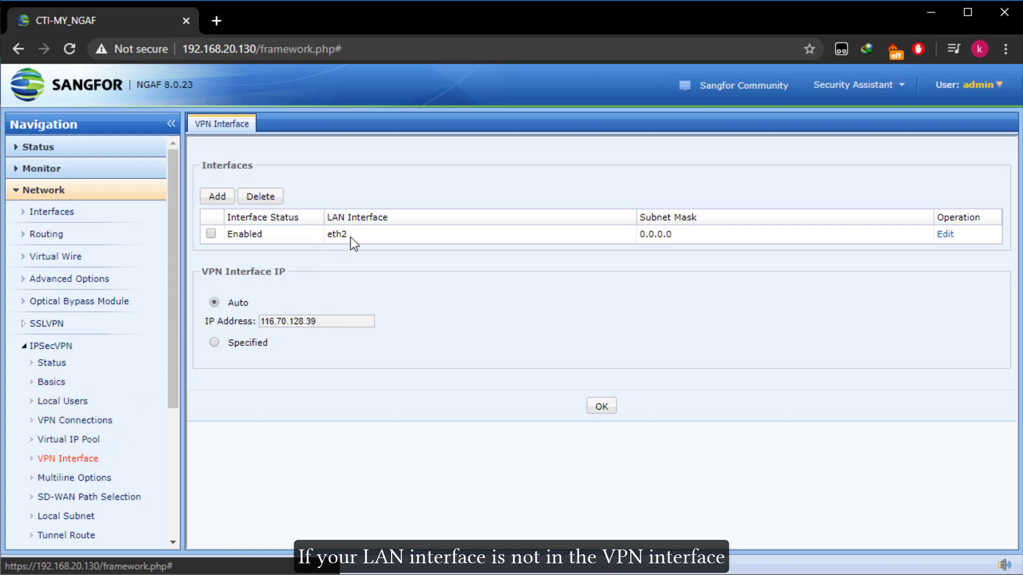
{"action": "left_click", "coordinate": [218, 200]}
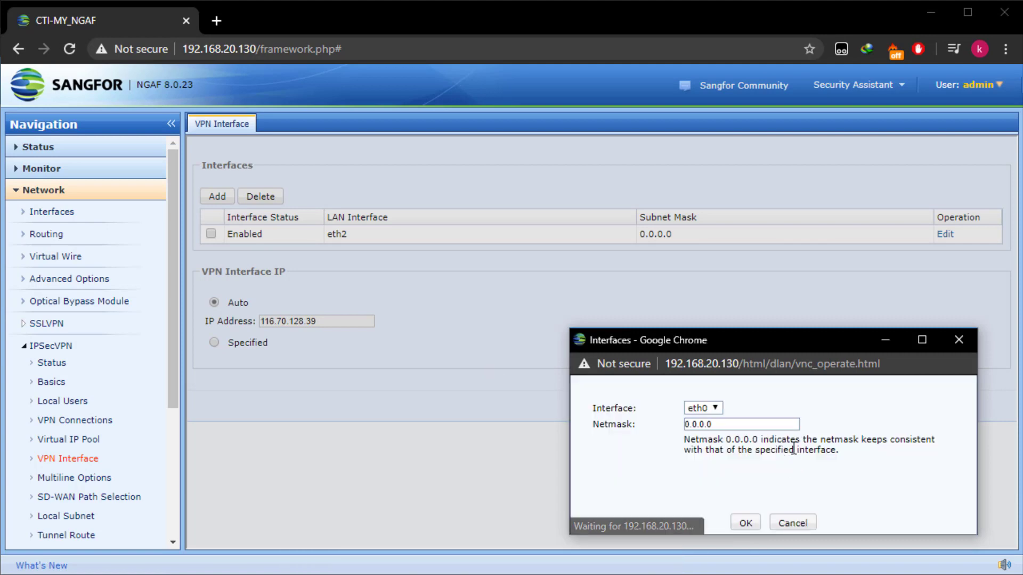
{"action": "left_click", "coordinate": [745, 522]}
{"action": "left_click", "coordinate": [611, 429]}
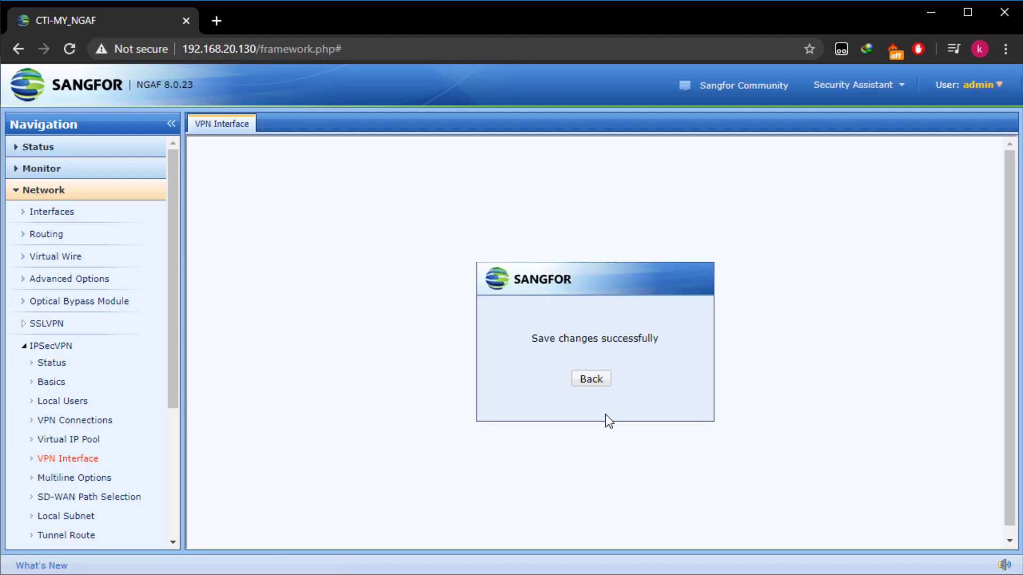
{"action": "left_click", "coordinate": [593, 380]}
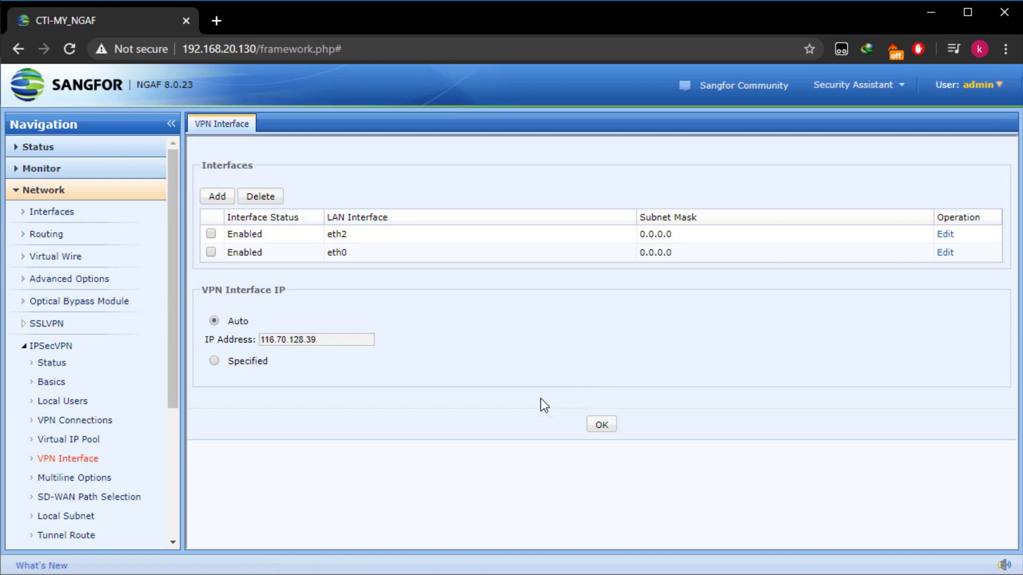
Create a new third-party IPSec connection with the device name Mikrotik
{"action": "scroll", "coordinate": [133, 493], "scroll_direction": "down", "scroll_amount": 3}
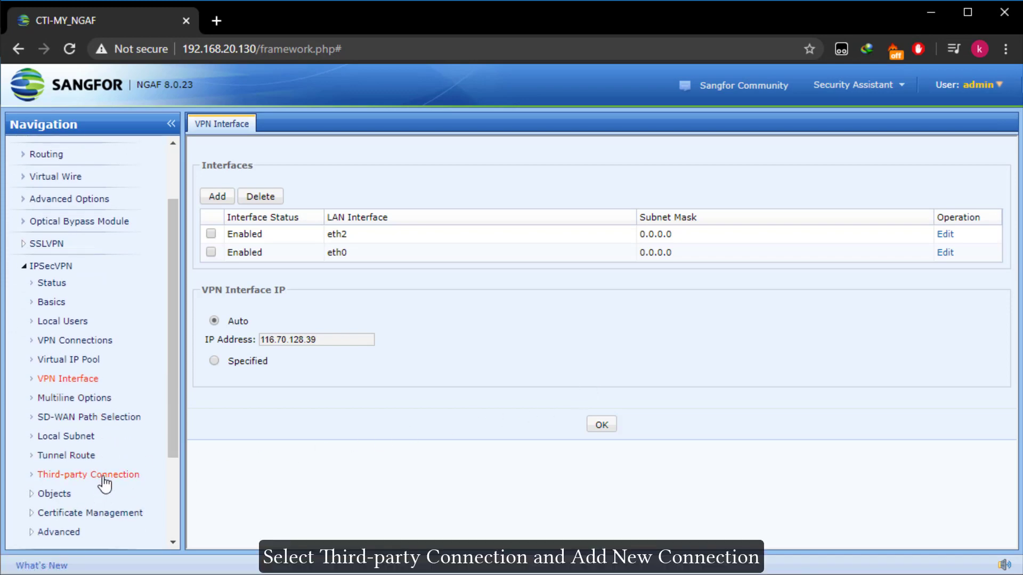
{"action": "left_click", "coordinate": [104, 477]}
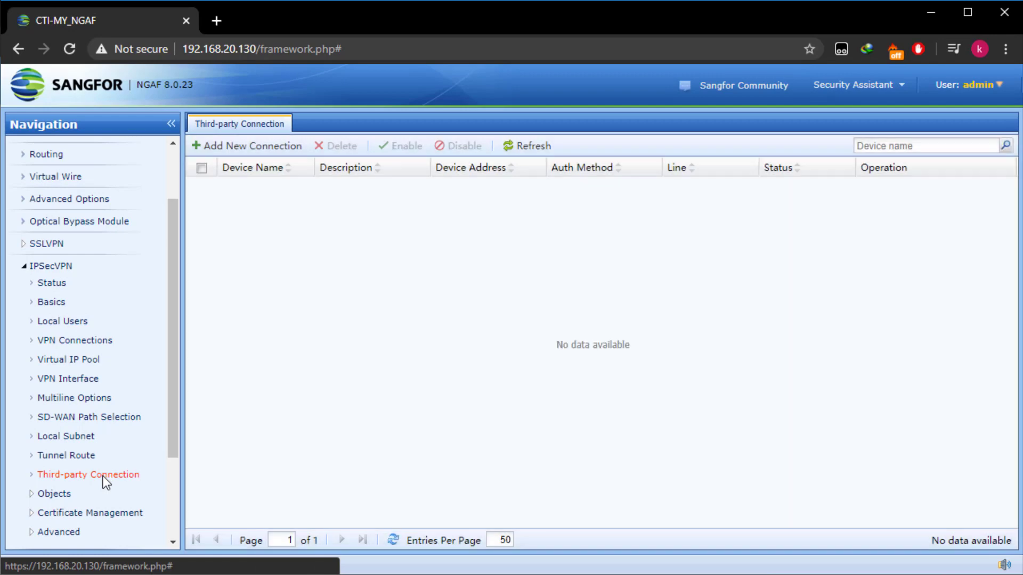
{"action": "left_click", "coordinate": [296, 147]}
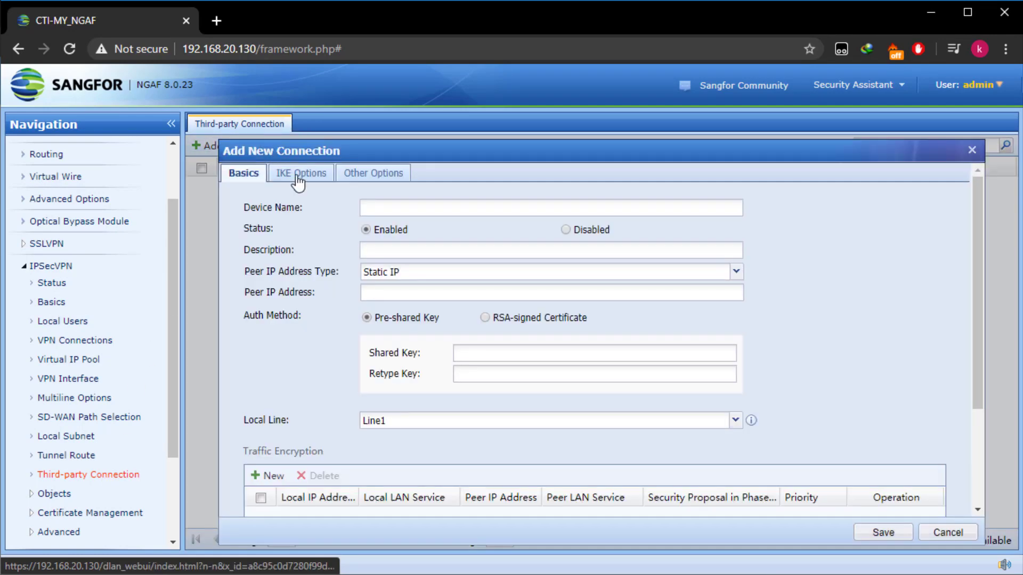
{"action": "left_click", "coordinate": [390, 208]}
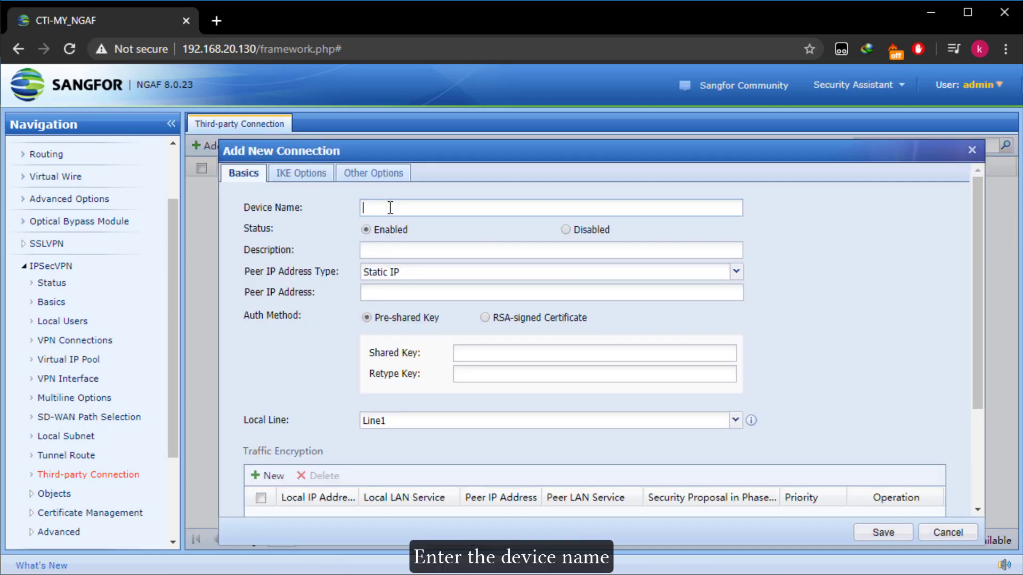
{"action": "type", "text": "Mikrot"}
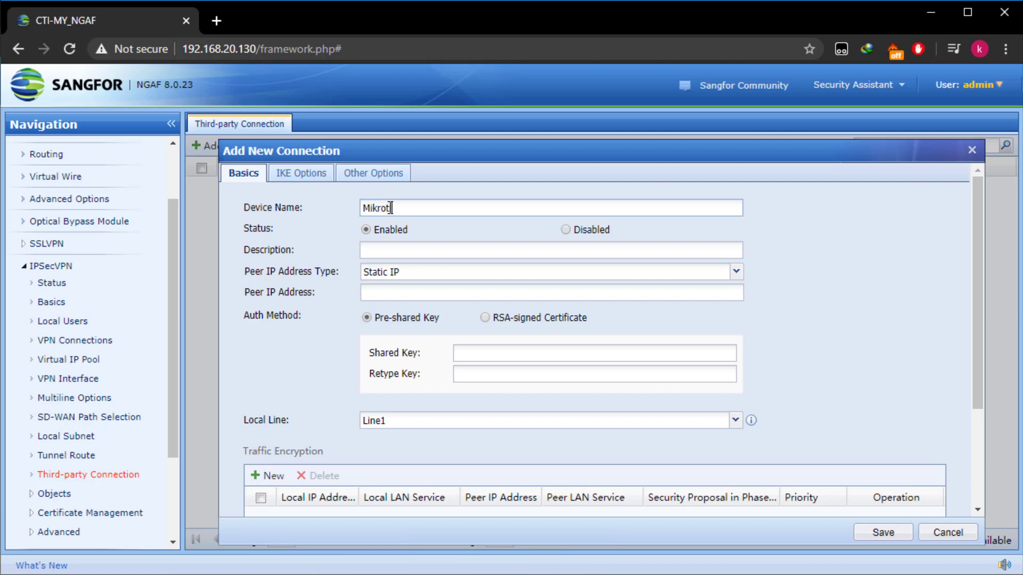
{"action": "type", "text": "ik"}
Set the peer IP address type to Static IP and the peer IP address to 192.168.19.33
{"action": "left_click", "coordinate": [405, 275]}
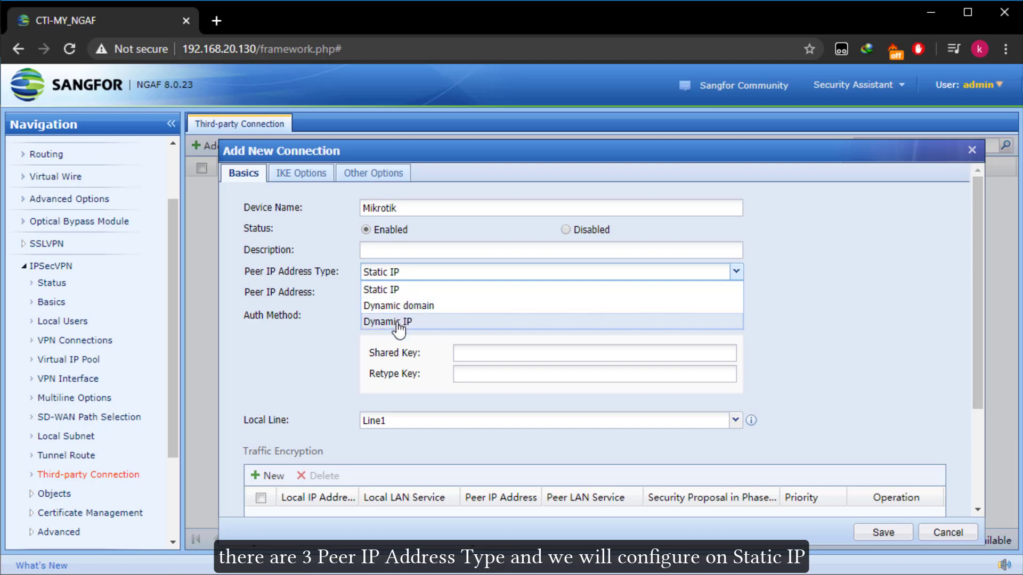
{"action": "left_click", "coordinate": [409, 292]}
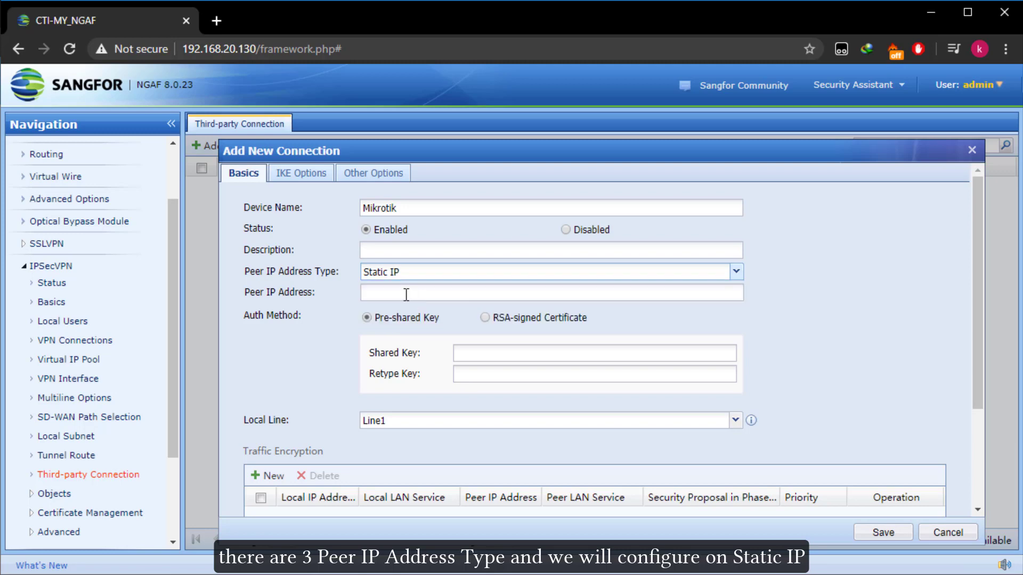
{"action": "left_click", "coordinate": [400, 294]}
{"action": "type", "text": "192."}
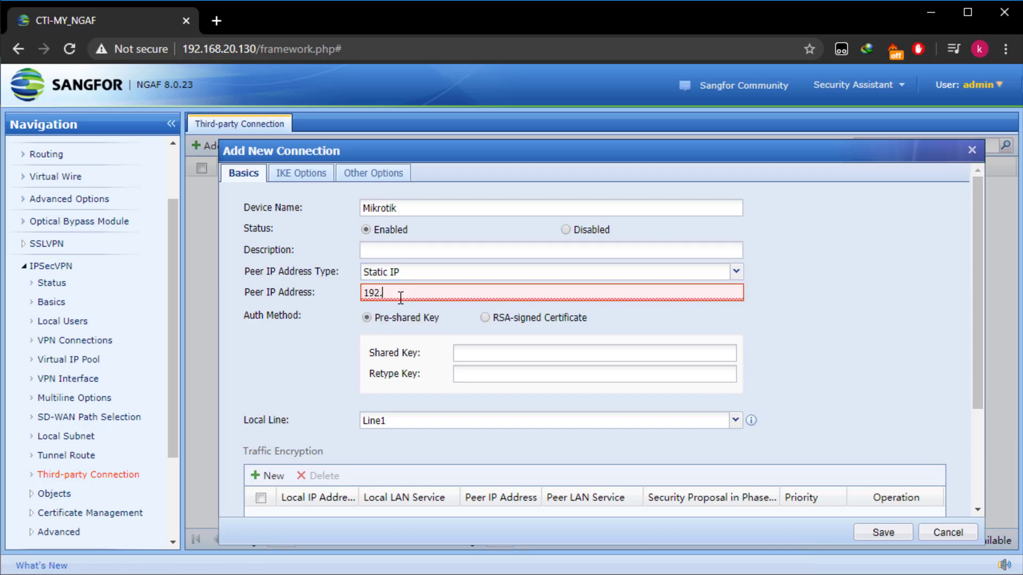
{"action": "type", "text": "168.19.33"}
Enter and retype the shared key for pre-shared key authentication, and check the local line choices
{"action": "double_click", "coordinate": [395, 316]}
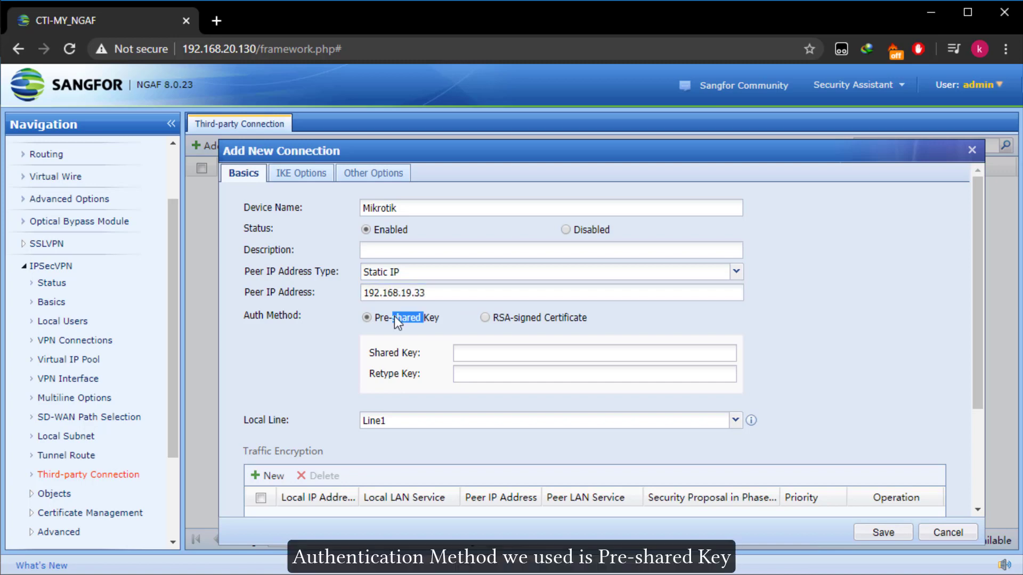
{"action": "left_click", "coordinate": [509, 354]}
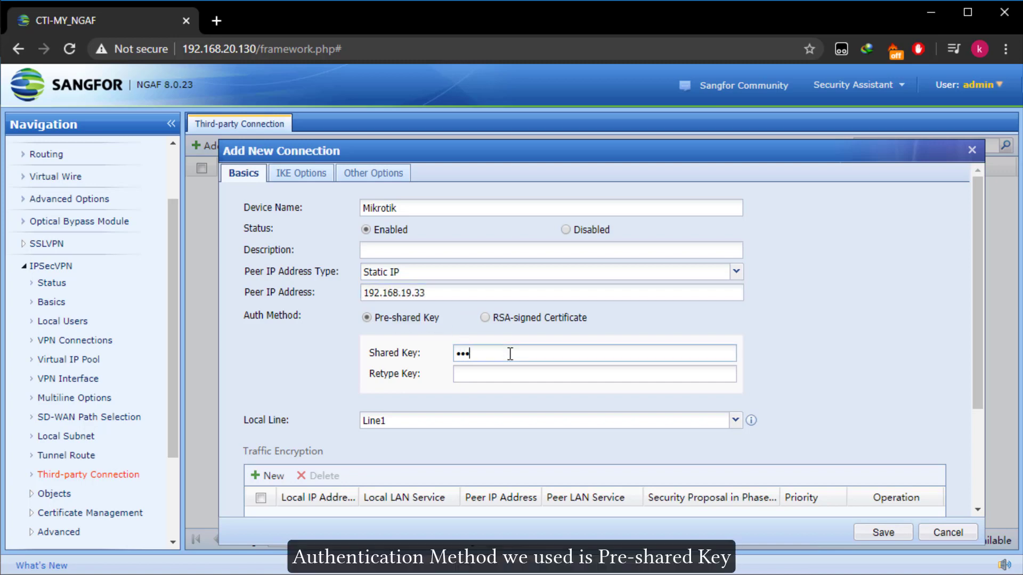
{"action": "type", "text": "••••••"}
{"action": "left_click", "coordinate": [483, 376]}
{"action": "type", "text": "••"}
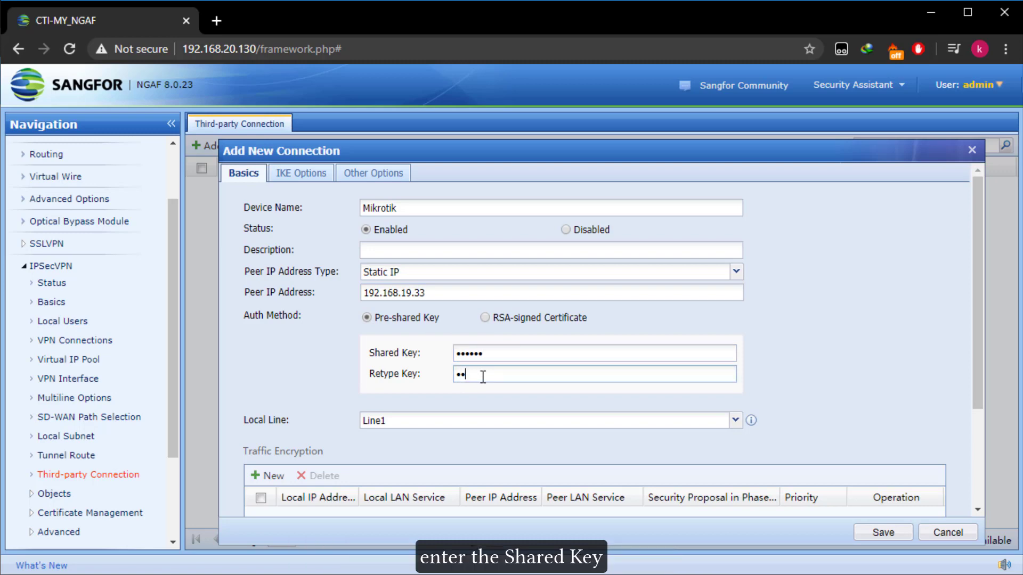
{"action": "type", "text": "••••"}
{"action": "left_click", "coordinate": [421, 422]}
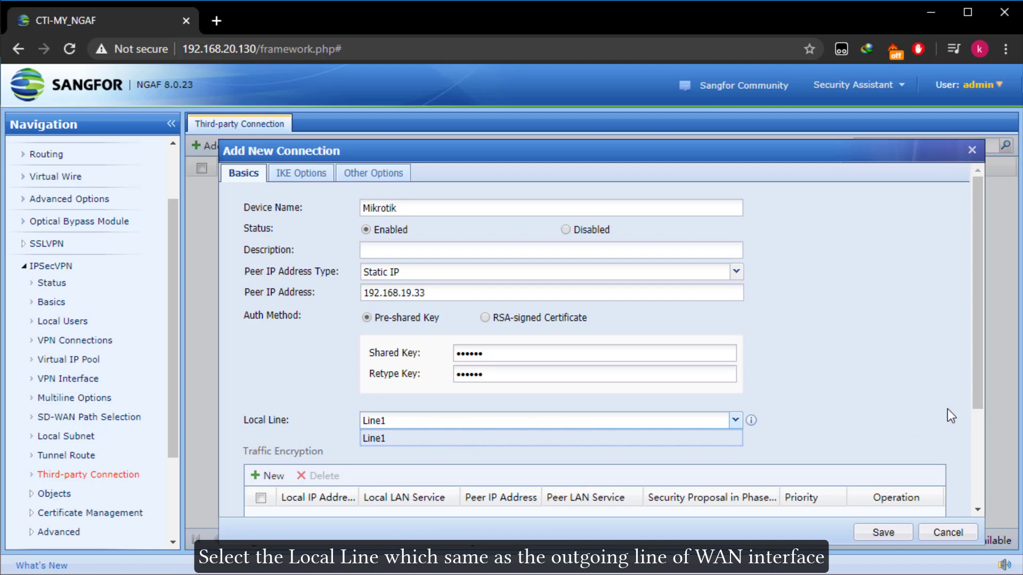
Start a new traffic encryption entry with local IP address 192.192.192.0/24 and All Services as the local LAN service
{"action": "left_click_drag", "start_coordinate": [974, 392], "coordinate": [977, 479]}
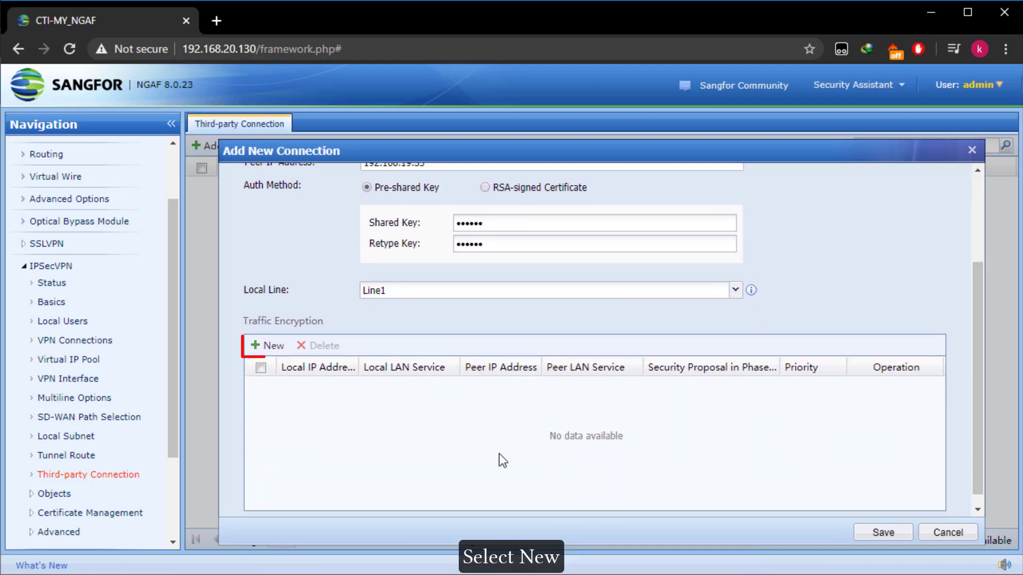
{"action": "left_click", "coordinate": [269, 346]}
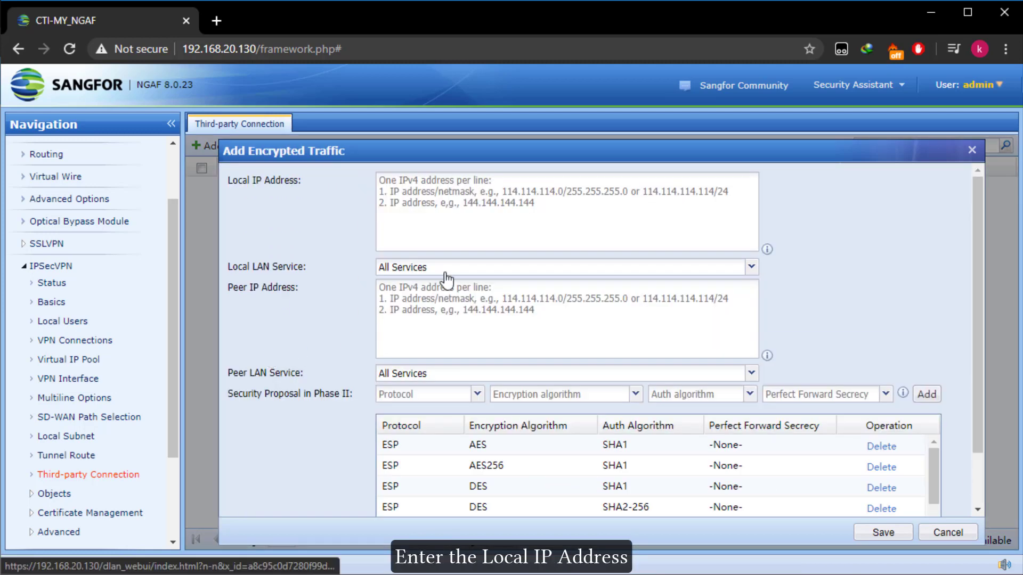
{"action": "left_click", "coordinate": [435, 205]}
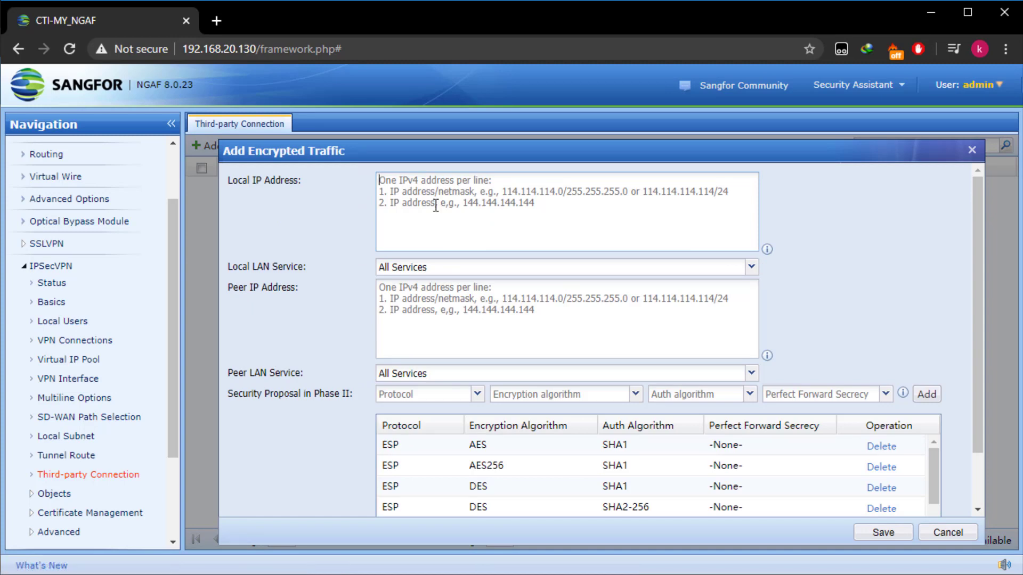
{"action": "type", "text": "192.192"}
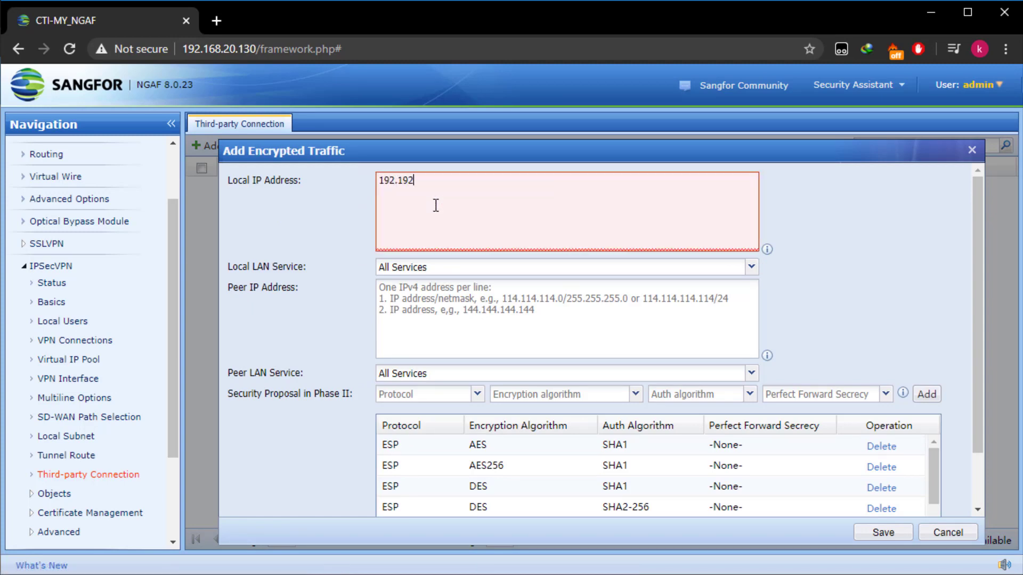
{"action": "type", "text": ".192.0/24"}
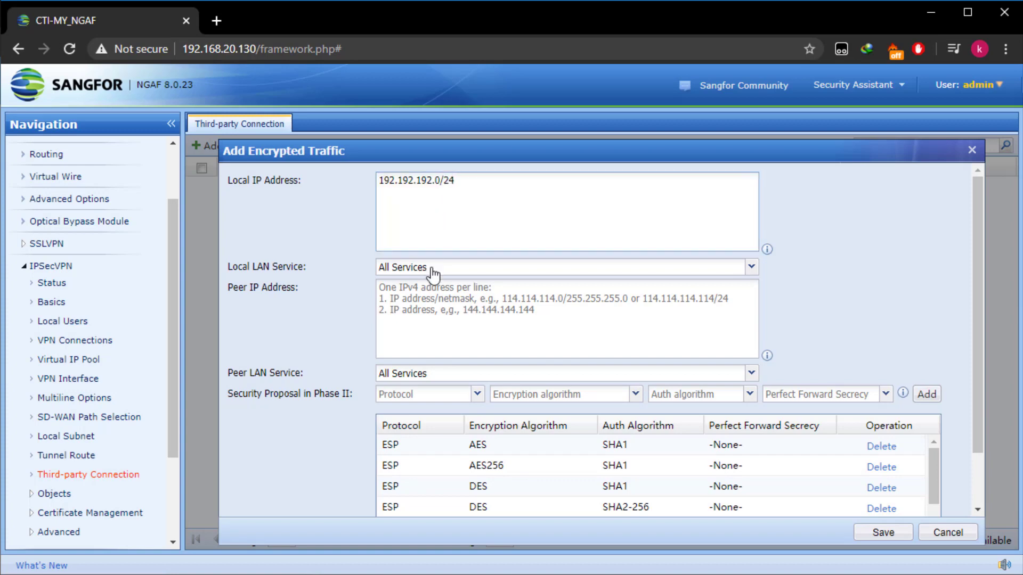
{"action": "left_click", "coordinate": [433, 271]}
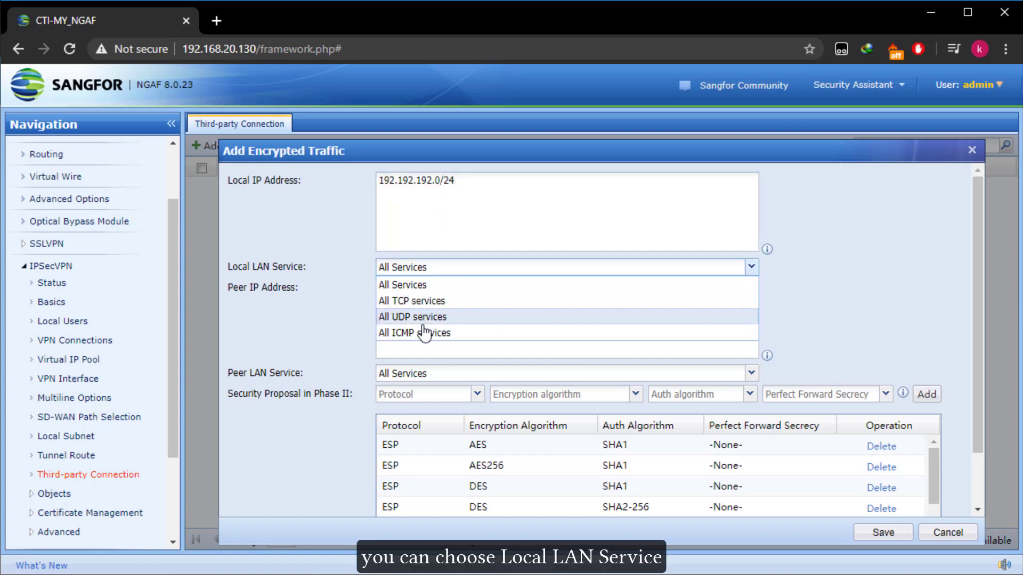
{"action": "left_click", "coordinate": [431, 287]}
Enter 172.16.16.0/24 as the peer IP address and save the encrypted traffic entry
{"action": "left_click", "coordinate": [420, 297]}
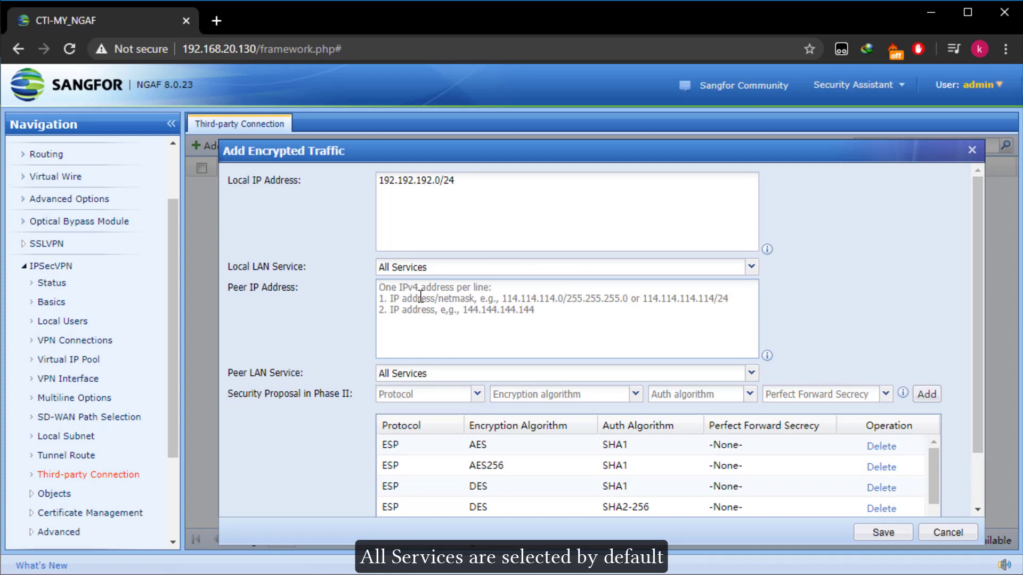
{"action": "type", "text": "172.16"}
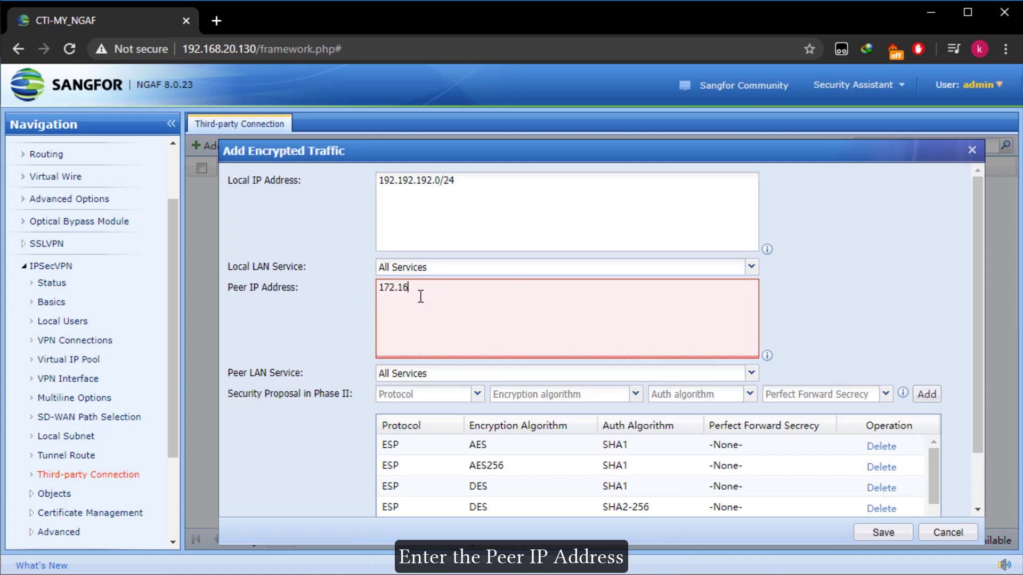
{"action": "type", "text": ".16.0/"}
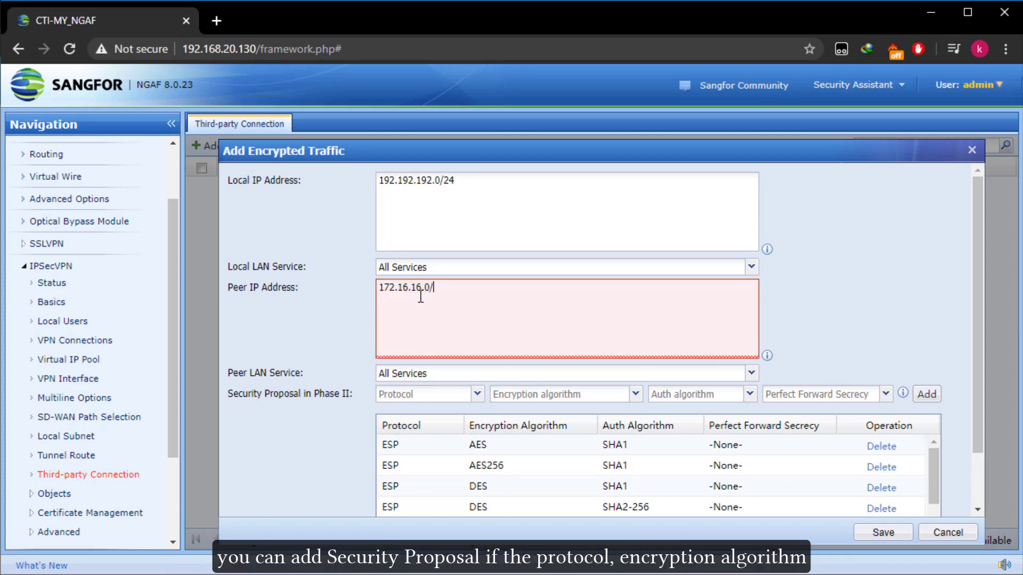
{"action": "type", "text": "24"}
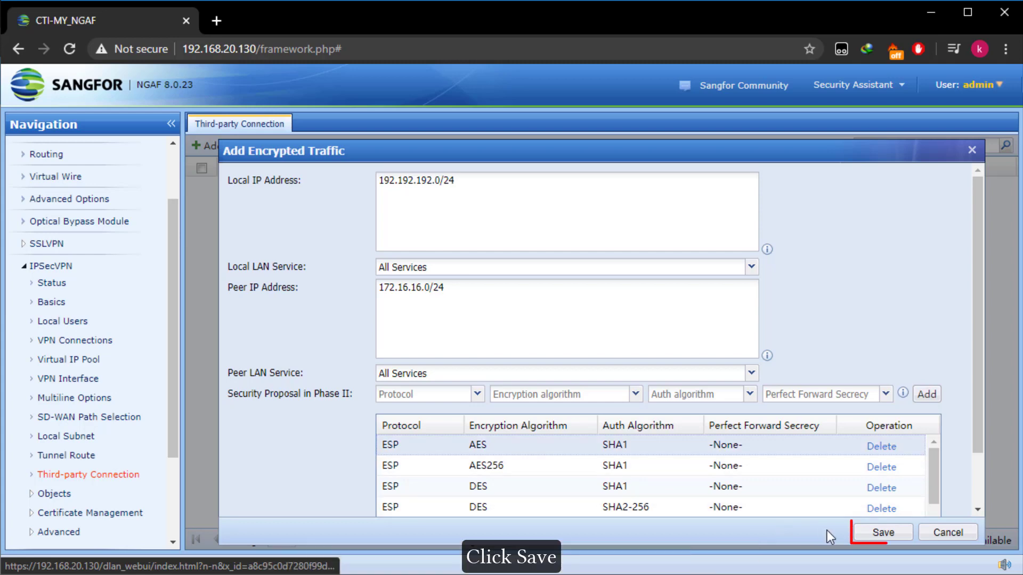
{"action": "left_click", "coordinate": [883, 533]}
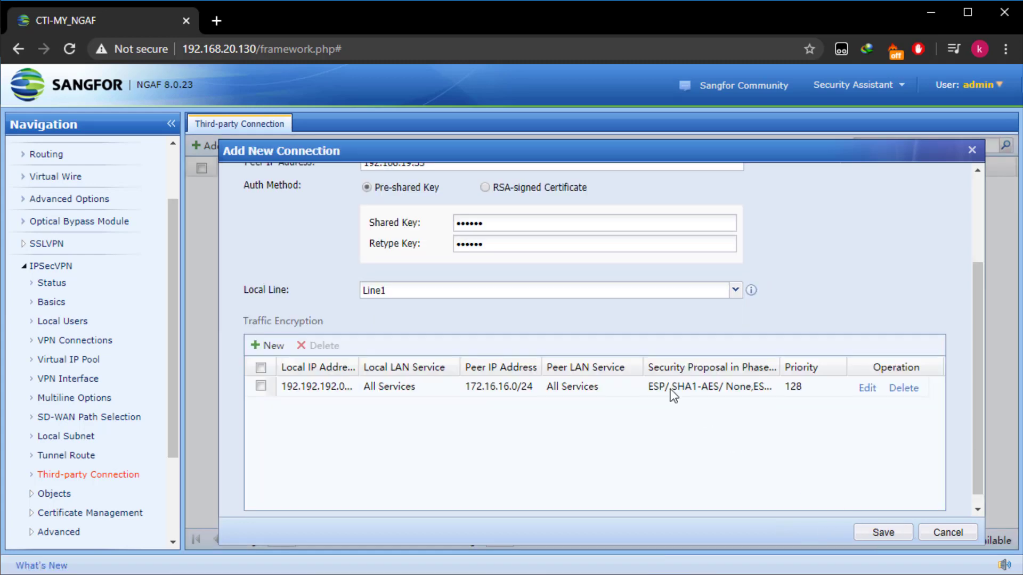
In the connection's IKE options, select group2 as the D-H group and review the Local ID and DPD information
{"action": "left_click_drag", "start_coordinate": [979, 300], "coordinate": [990, 213]}
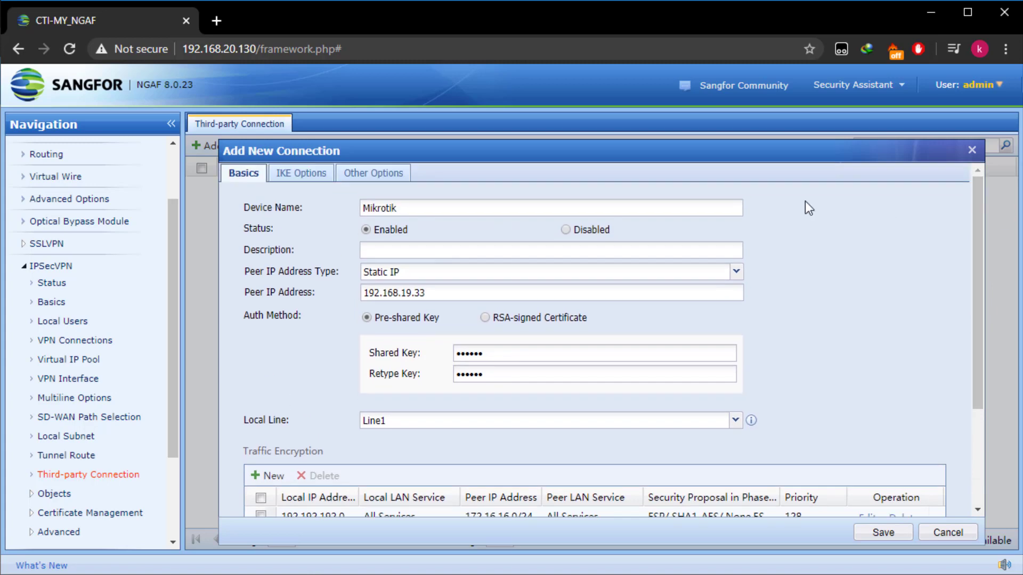
{"action": "left_click", "coordinate": [287, 173]}
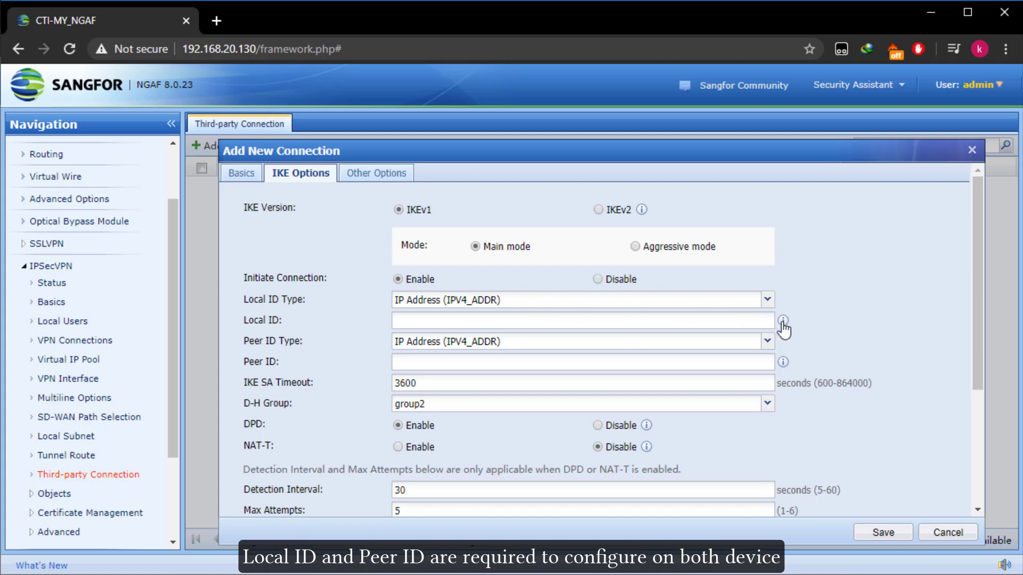
{"action": "mouse_move", "coordinate": [782, 321]}
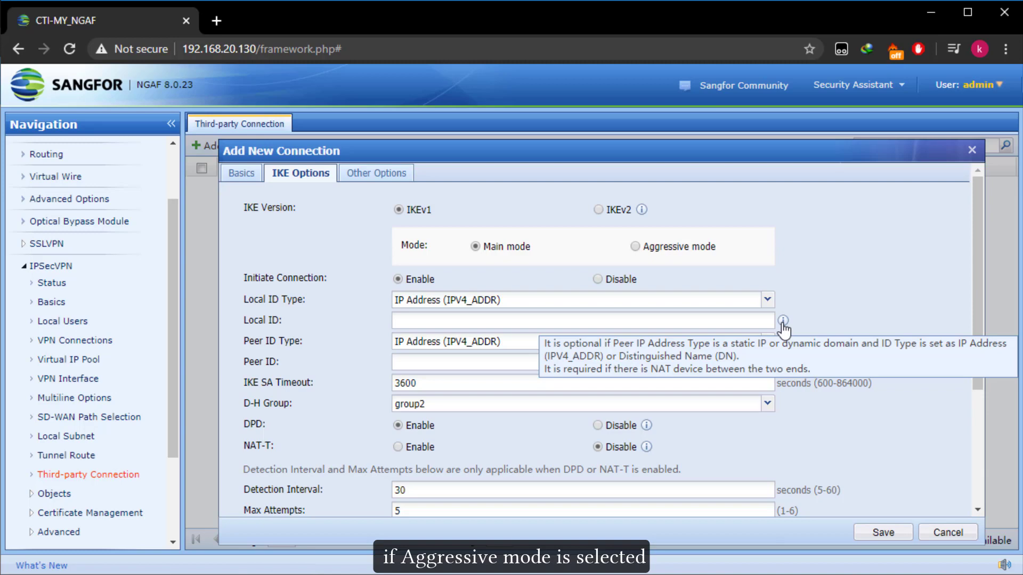
{"action": "left_click", "coordinate": [770, 383]}
{"action": "left_click", "coordinate": [767, 403]}
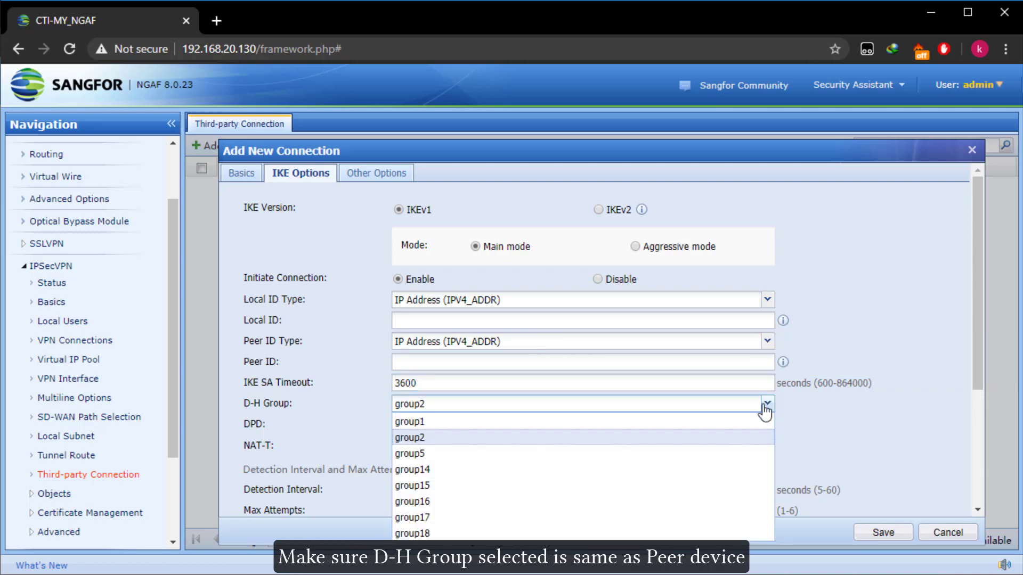
{"action": "left_click", "coordinate": [715, 438]}
{"action": "scroll", "coordinate": [714, 436], "scroll_direction": "down", "scroll_amount": 3}
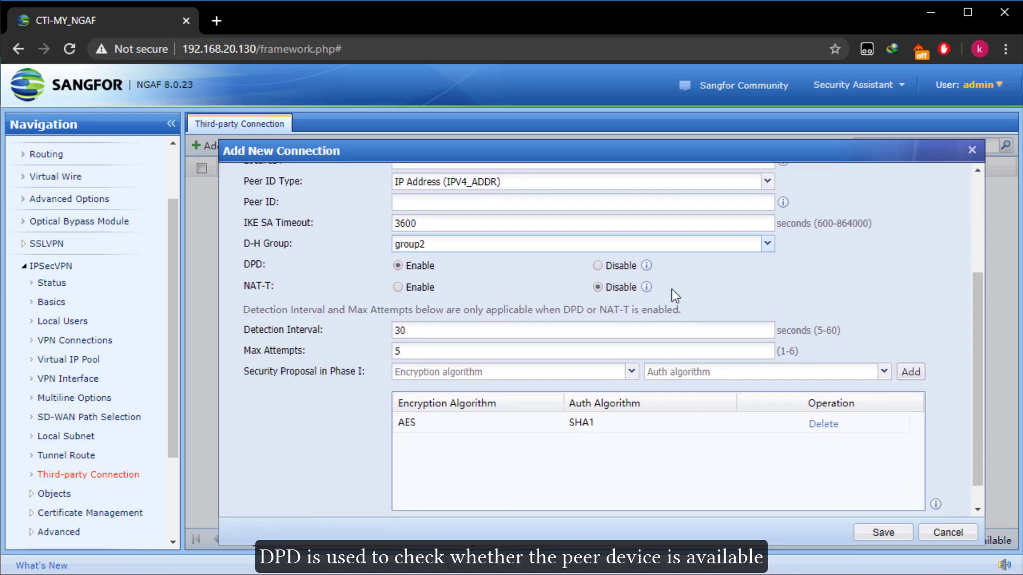
{"action": "mouse_move", "coordinate": [650, 268]}
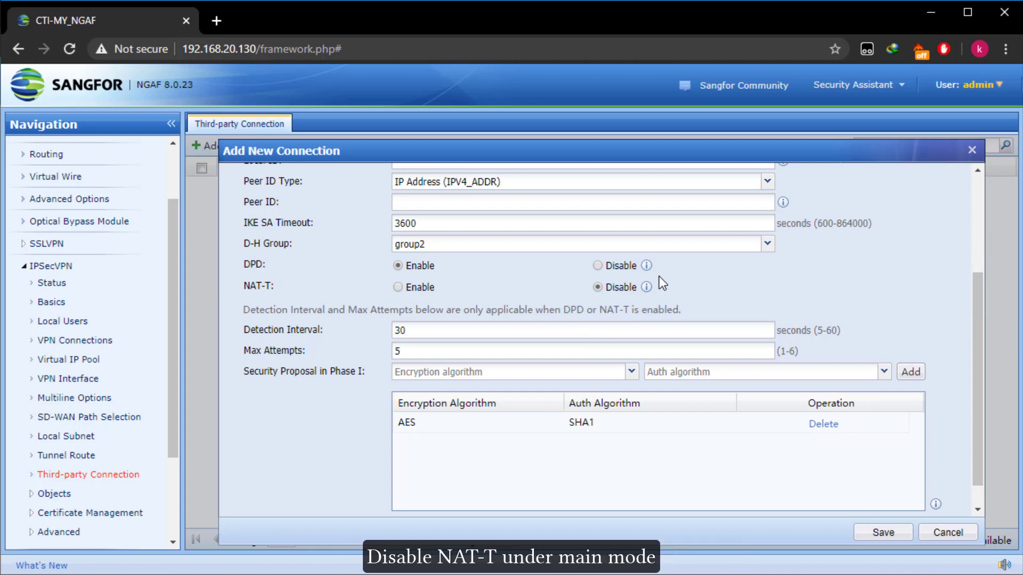
Review the connection's NAT-T setting and Phase I security proposal, and save the new third-party connection
{"action": "mouse_move", "coordinate": [646, 291]}
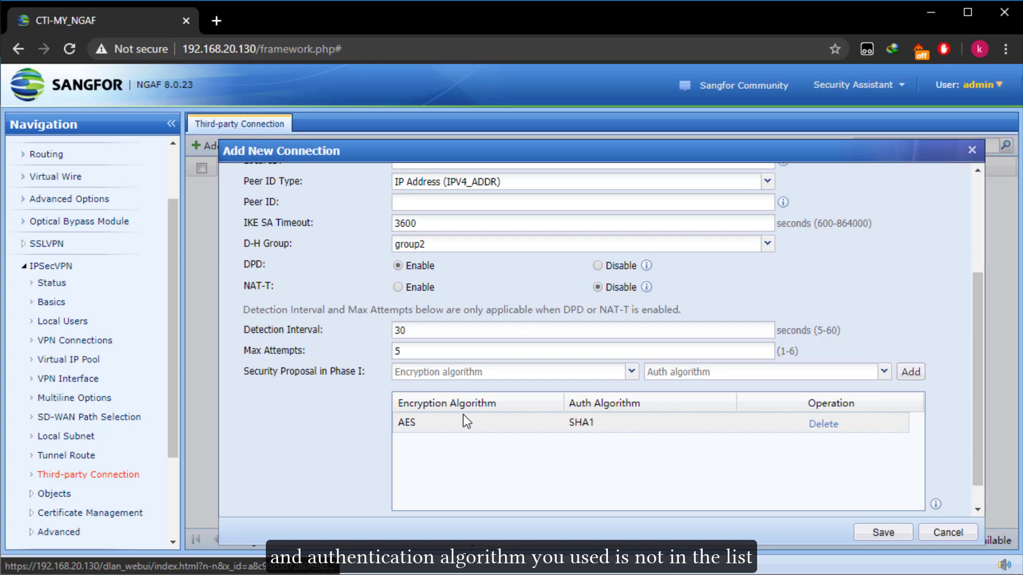
{"action": "left_click", "coordinate": [880, 533]}
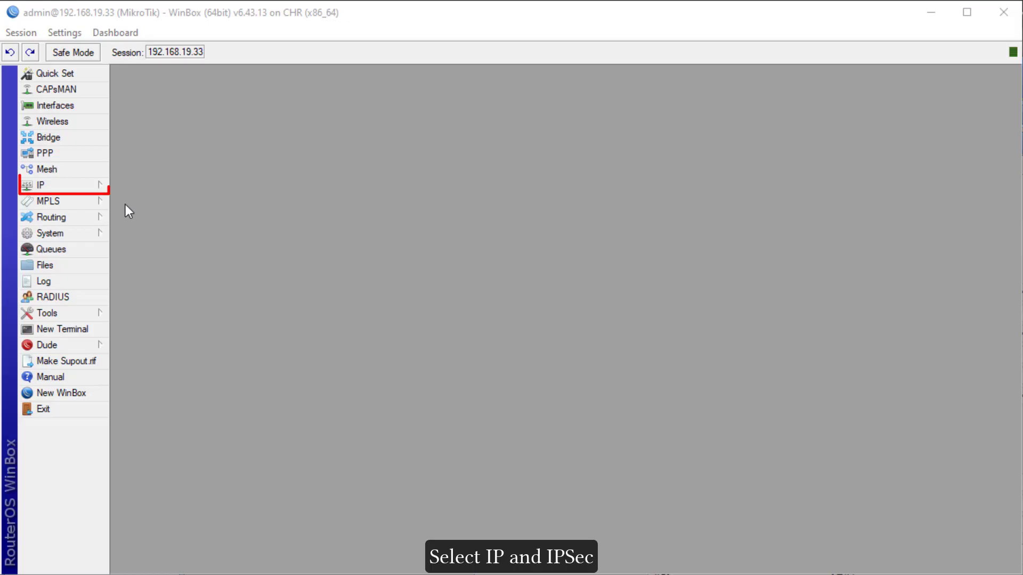
Switch to WinBox on the MikroTik router and examine the default IPsec policy proposal's algorithms and PFS group
{"action": "left_click", "coordinate": [75, 187]}
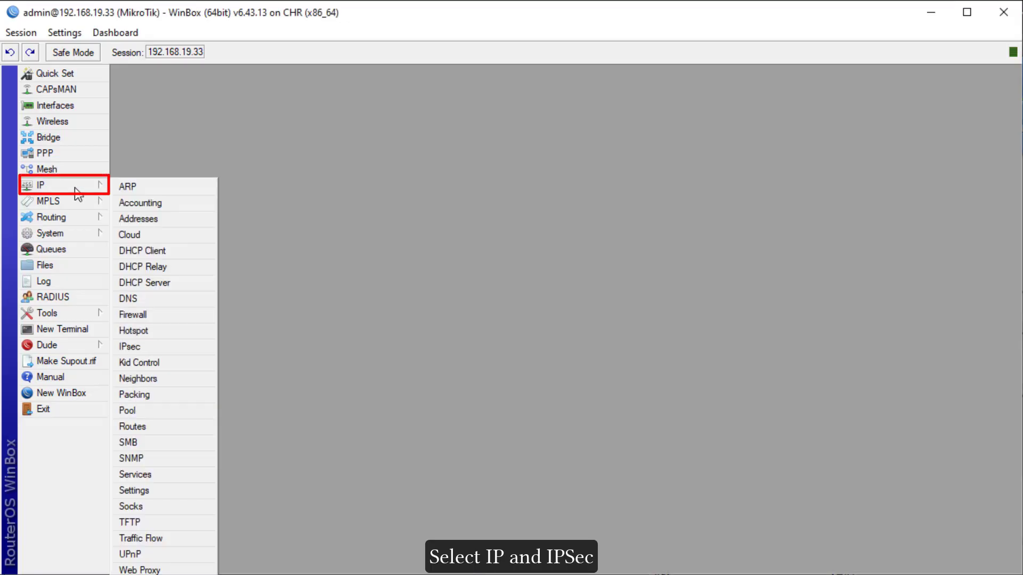
{"action": "left_click", "coordinate": [151, 345]}
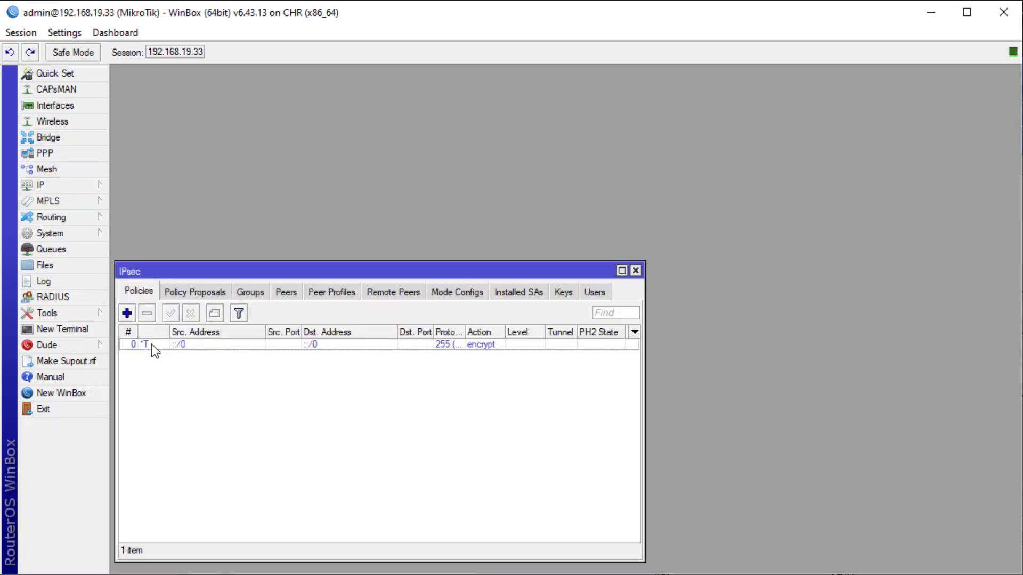
{"action": "left_click", "coordinate": [186, 294]}
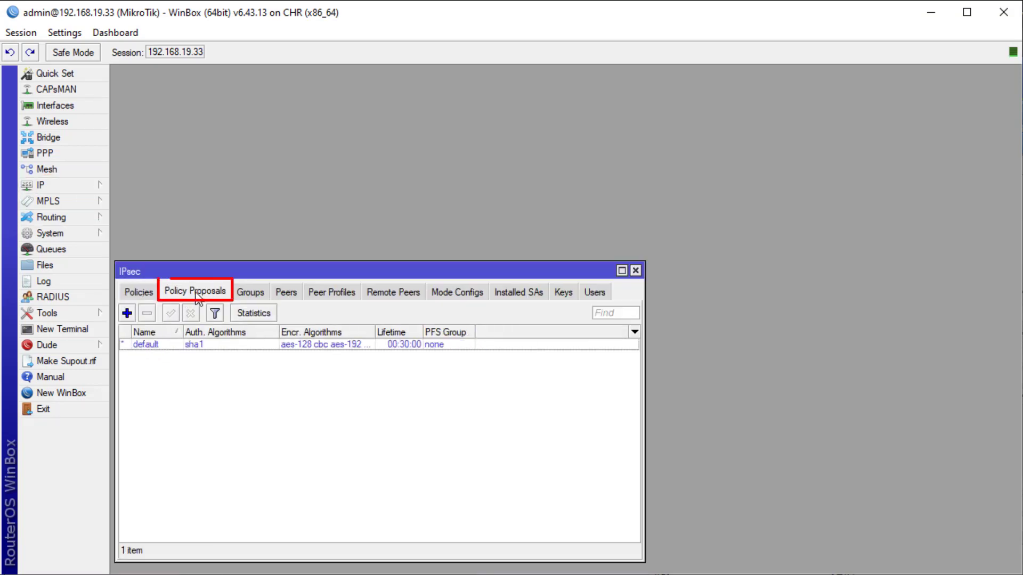
{"action": "double_click", "coordinate": [234, 344]}
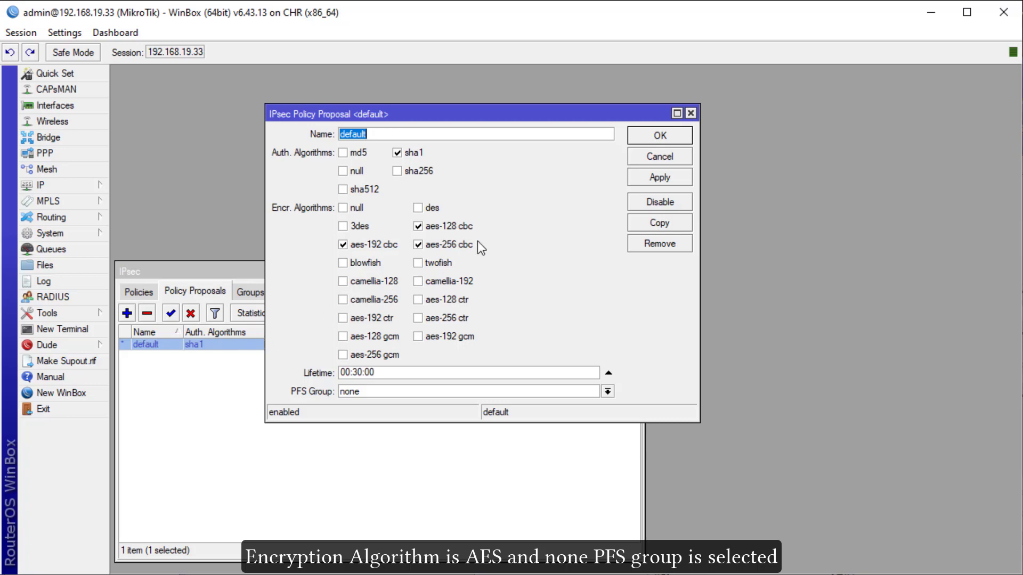
{"action": "left_click", "coordinate": [691, 113]}
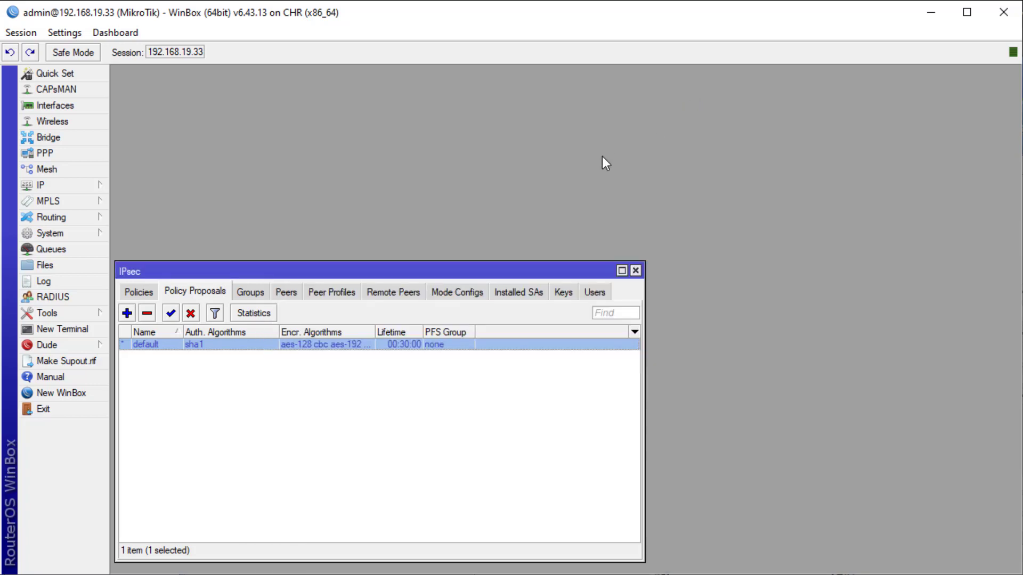
Examine the default IPsec peer profile's hash algorithm, encryption algorithms, DH groups and NAT traversal setting
{"action": "left_click", "coordinate": [344, 292]}
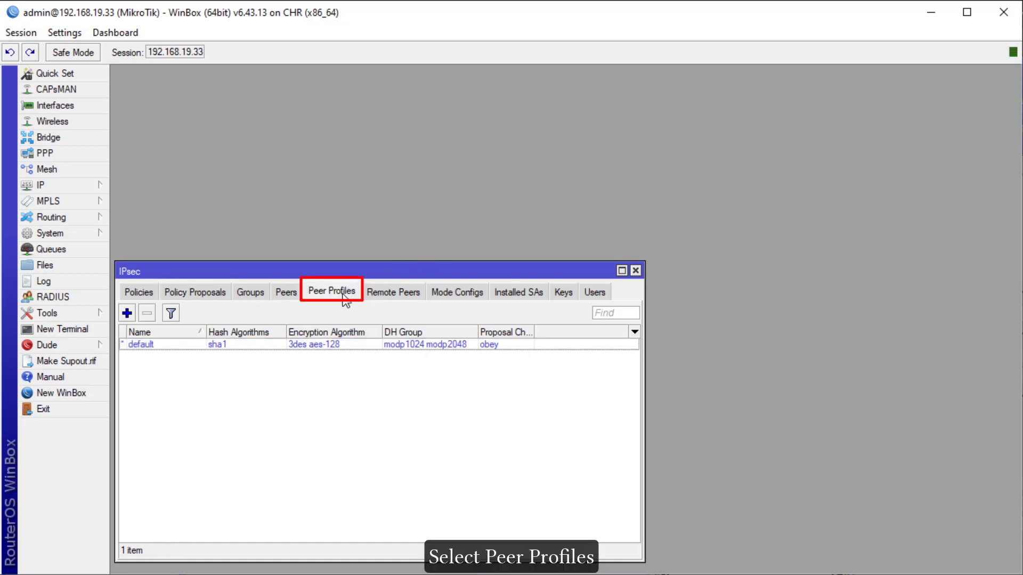
{"action": "double_click", "coordinate": [307, 345]}
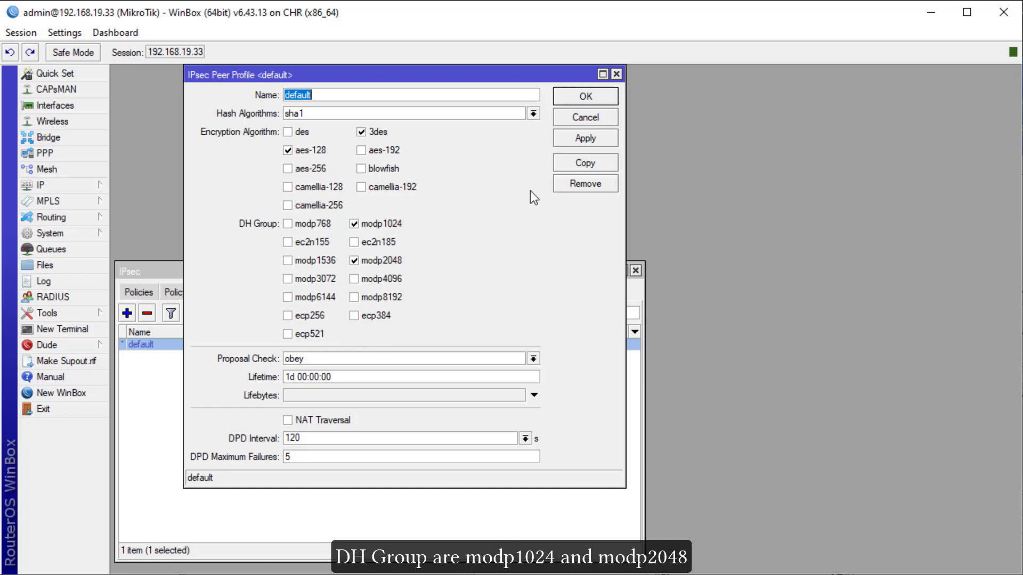
{"action": "left_click", "coordinate": [619, 75]}
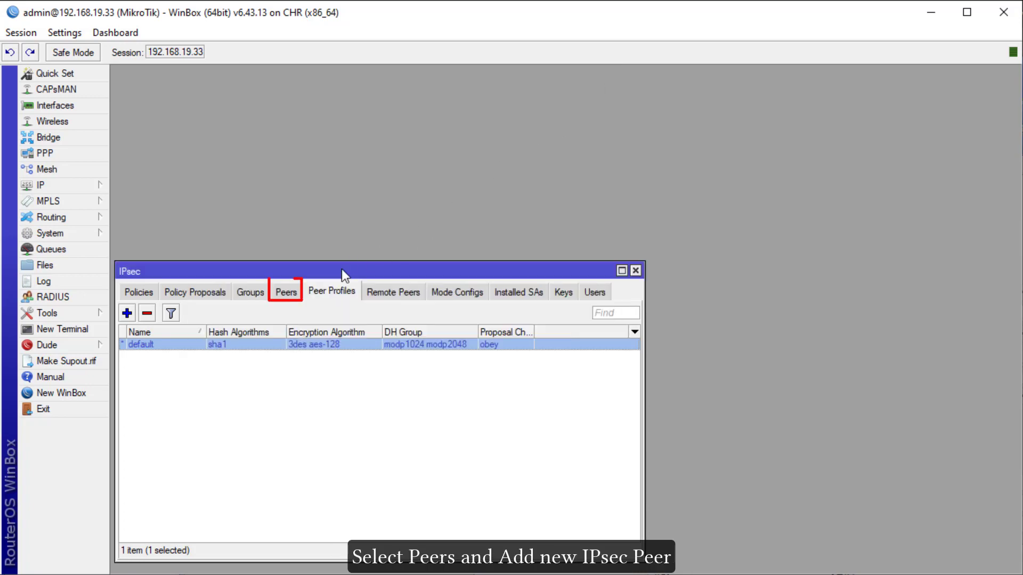
Start a new IPsec peer with address 192.168.20.130 and port 500
{"action": "left_click", "coordinate": [287, 293]}
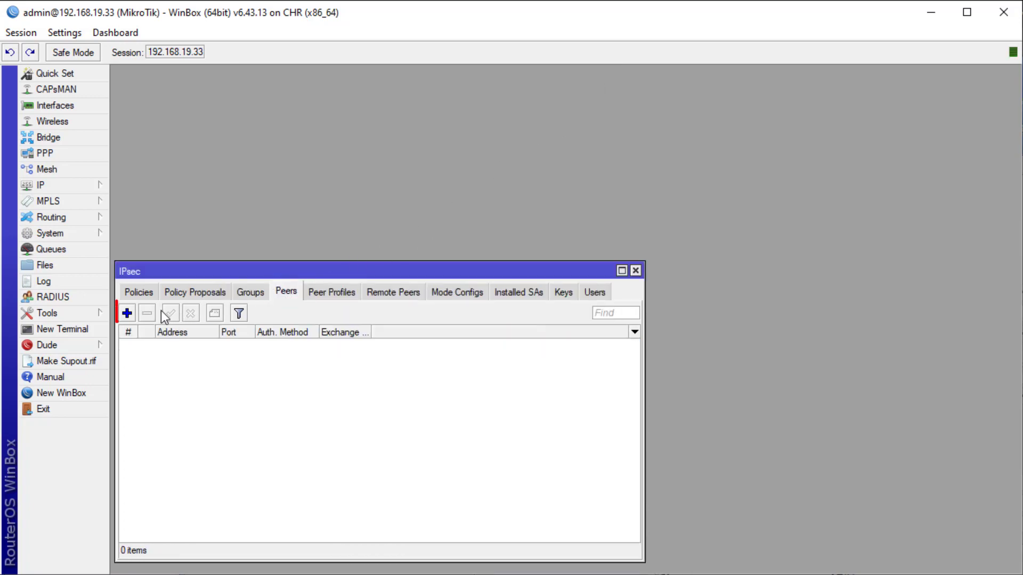
{"action": "left_click", "coordinate": [127, 314]}
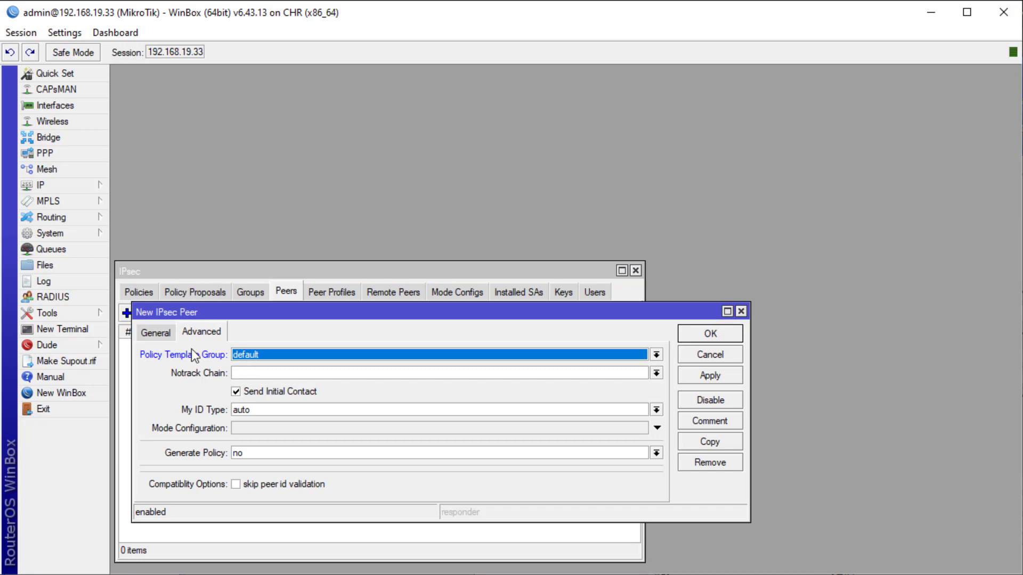
{"action": "left_click", "coordinate": [164, 335]}
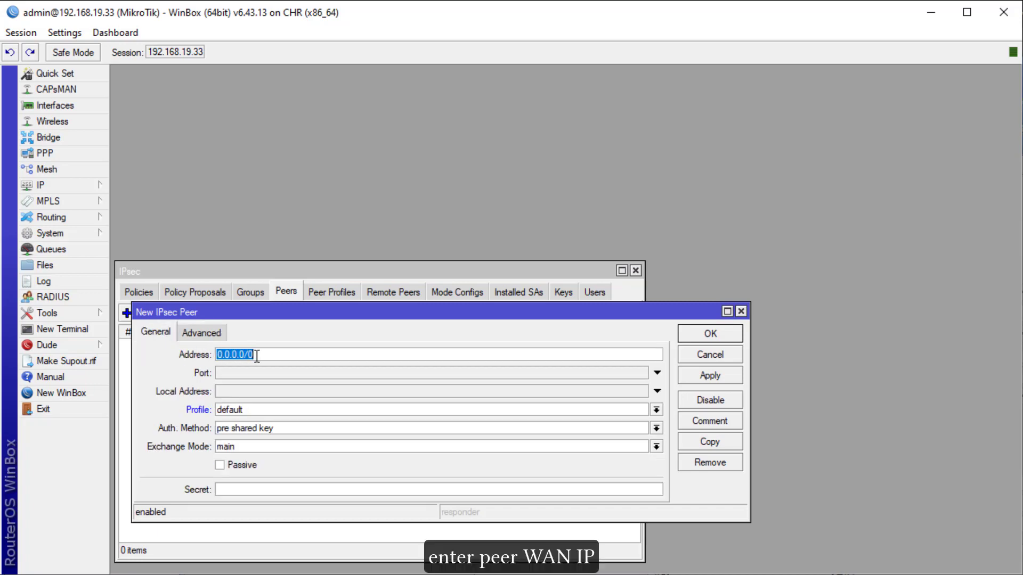
{"action": "type", "text": "192."}
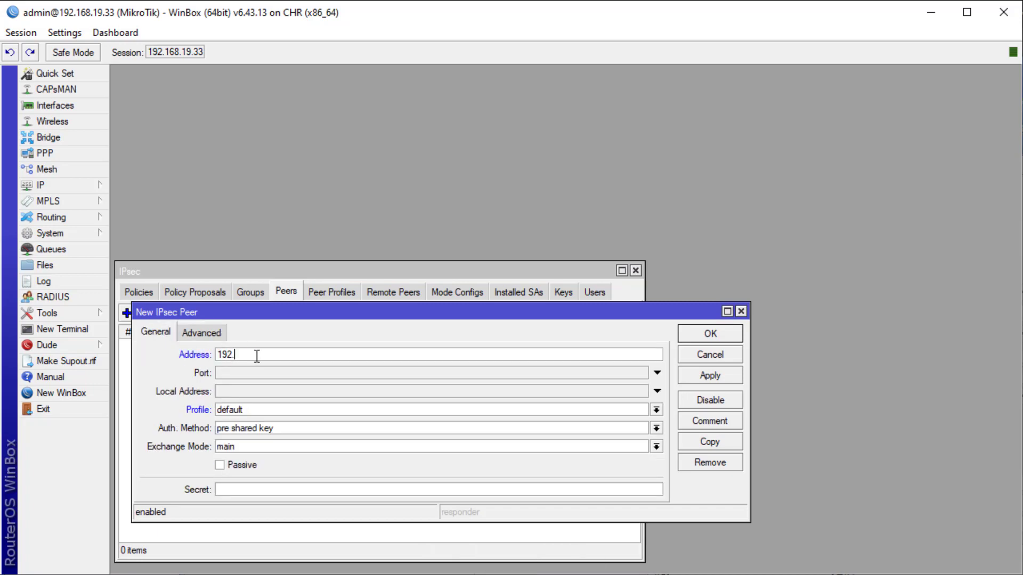
{"action": "type", "text": "168.20.1"}
{"action": "type", "text": "500"}
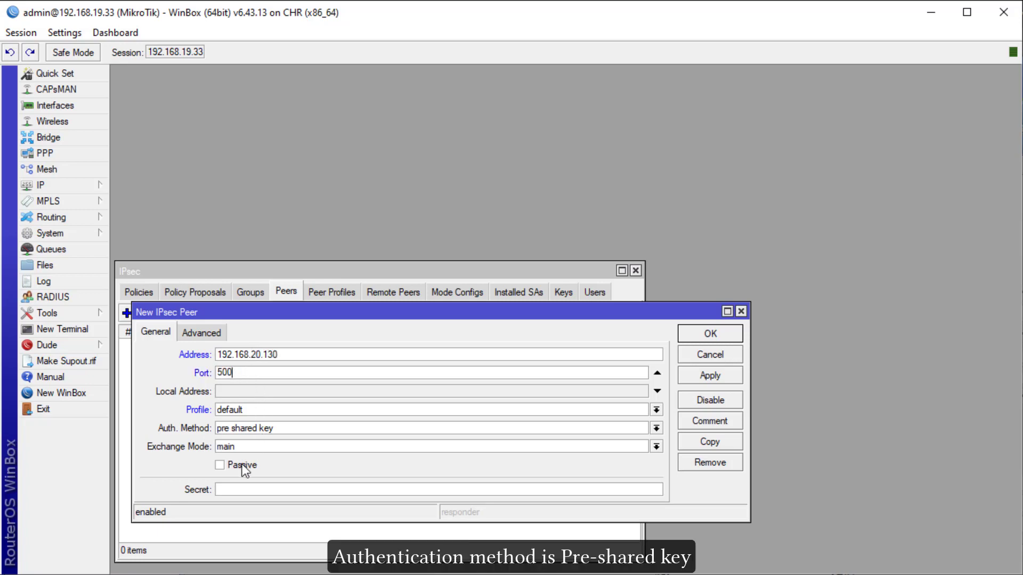
Enter the pre-shared secret for the new IPsec peer and save the peer
{"action": "left_click", "coordinate": [231, 490]}
{"action": "type", "text": "**"}
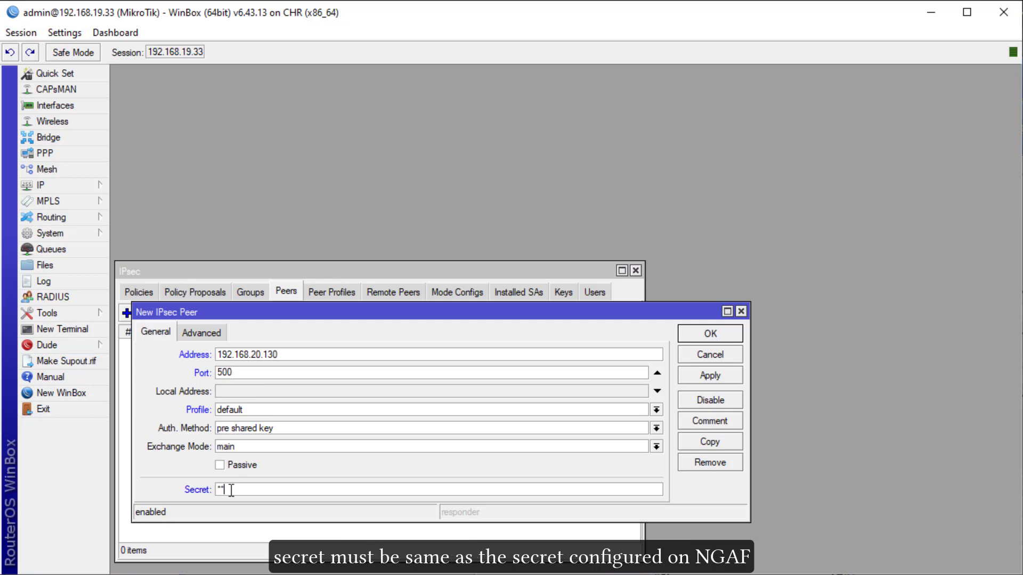
{"action": "type", "text": "**"}
{"action": "left_click", "coordinate": [710, 333]}
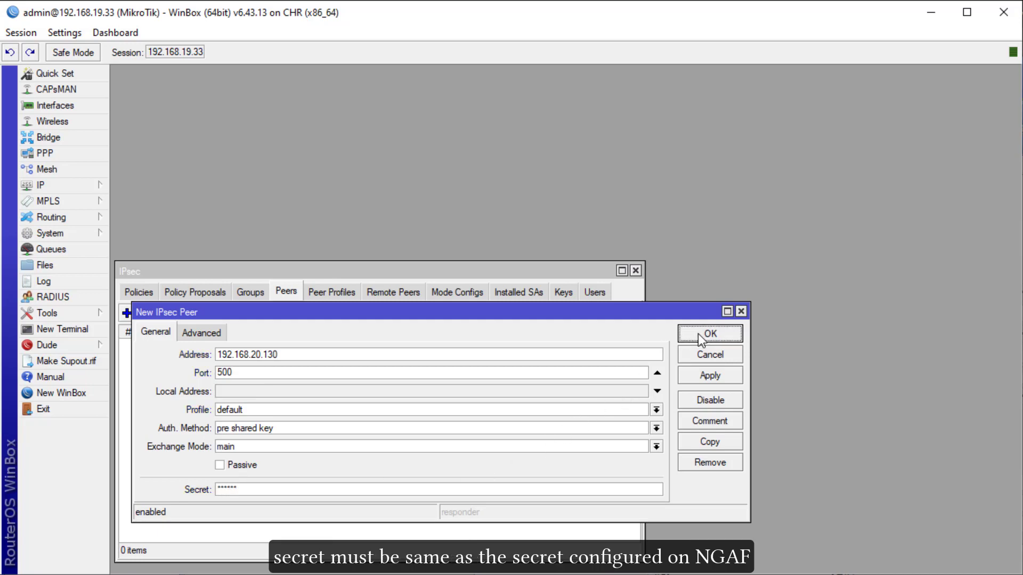
{"action": "left_click", "coordinate": [738, 313]}
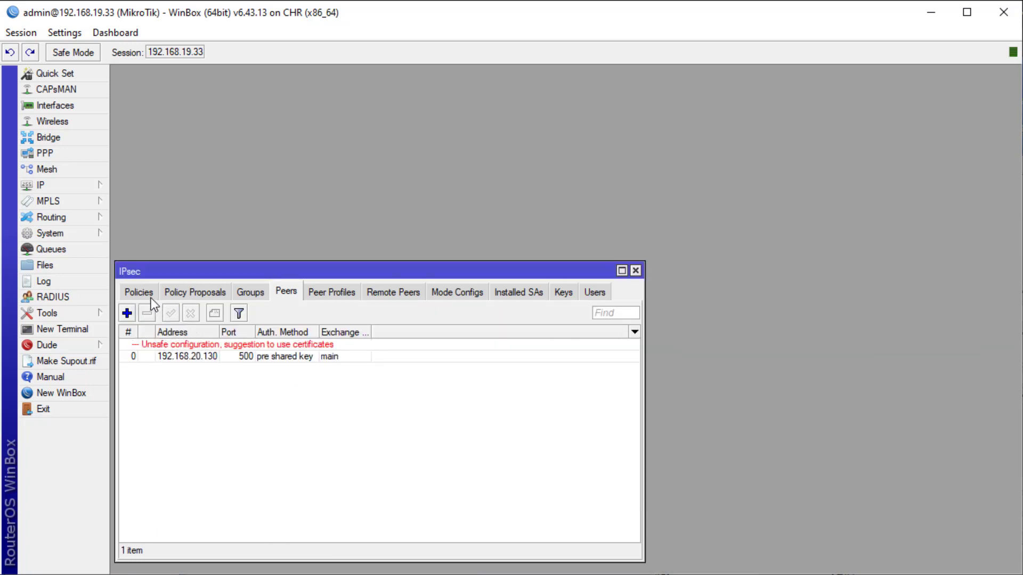
Start a new IPsec policy with source address 172.16.16.0/24
{"action": "left_click", "coordinate": [138, 292]}
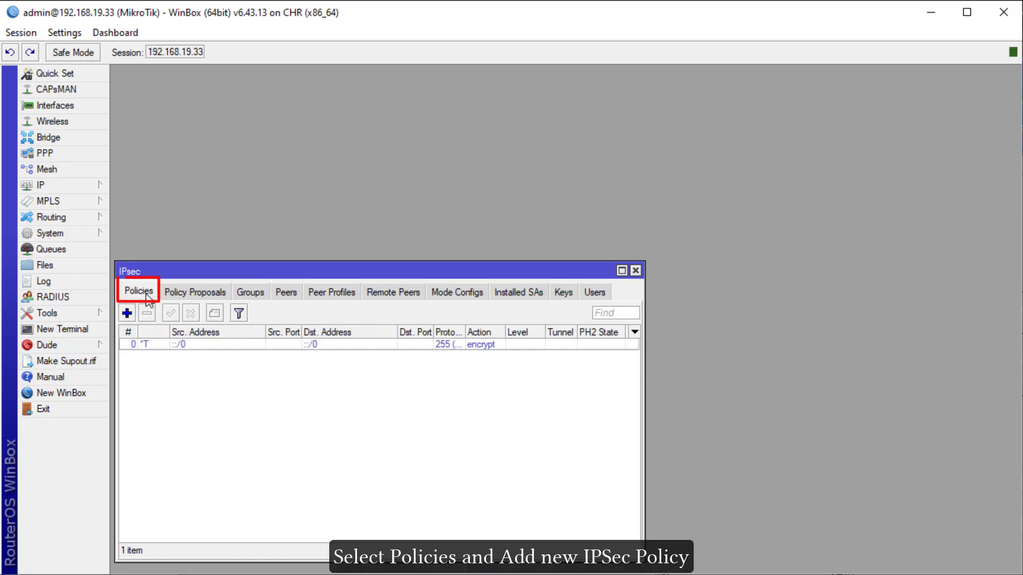
{"action": "left_click", "coordinate": [127, 312]}
{"action": "left_click", "coordinate": [218, 175]}
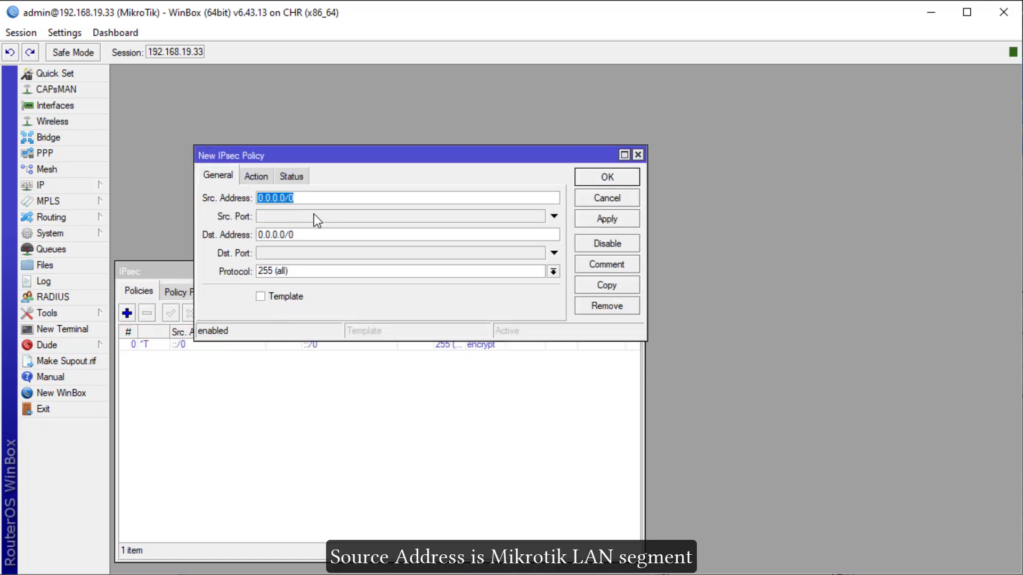
{"action": "type", "text": "172."}
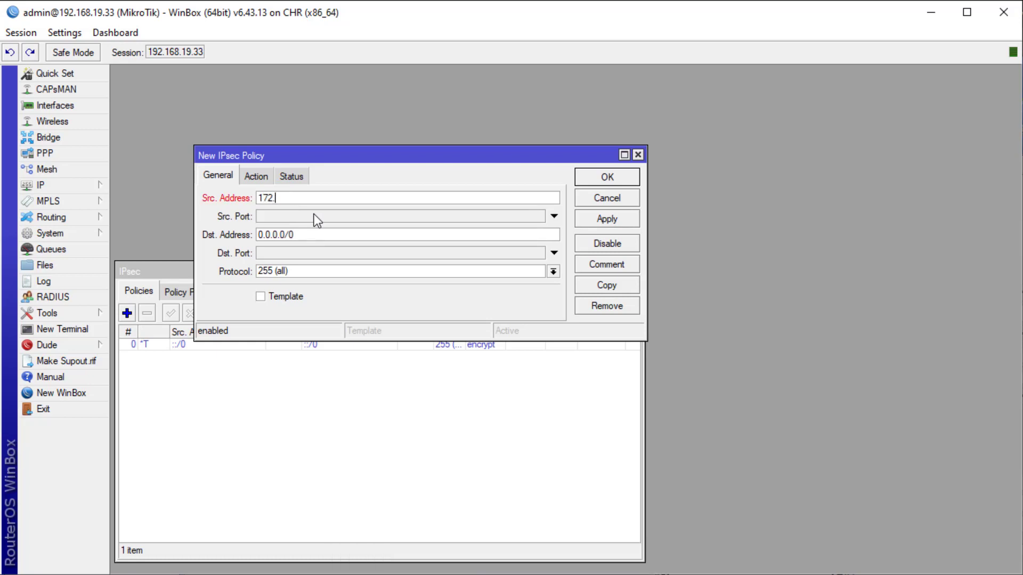
{"action": "type", "text": "16.16.0/24"}
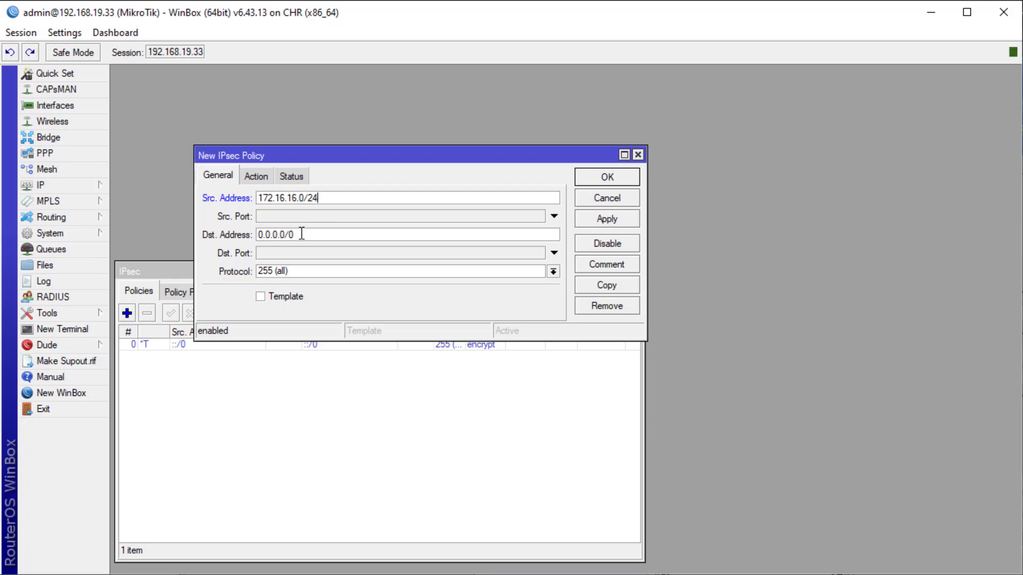
Replace the policy's destination address with 192.192.192.0/24
{"action": "key", "text": "BackSpace"}
{"action": "key", "text": "BackSpace"}
{"action": "key", "text": "BackSpace"}
{"action": "key", "text": "BackSpace"}
{"action": "key", "text": "BackSpace"}
{"action": "key", "text": "BackSpace"}
{"action": "key", "text": "BackSpace"}
{"action": "key", "text": "BackSpace"}
{"action": "key", "text": "BackSpace"}
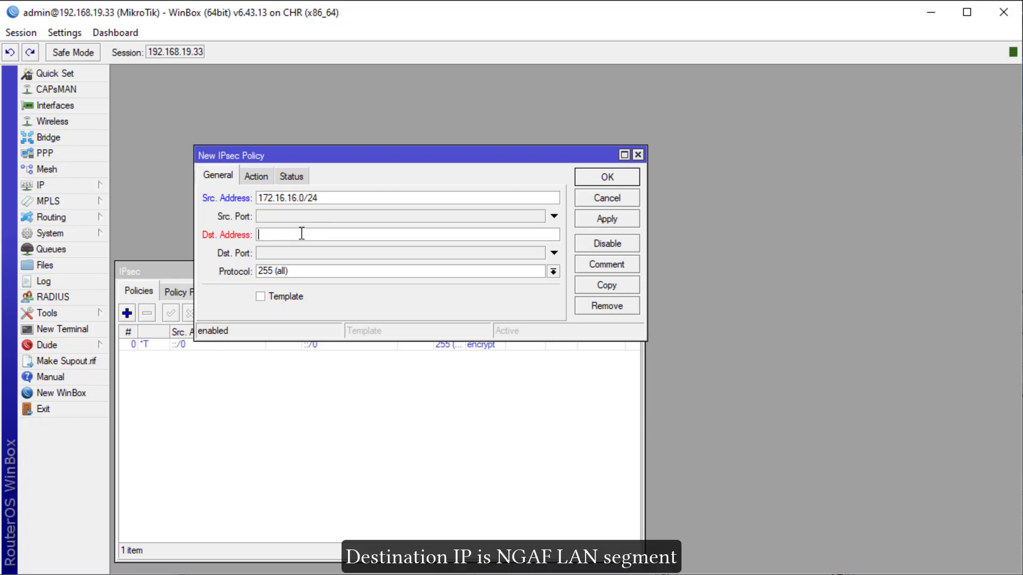
{"action": "type", "text": "192.192.192."}
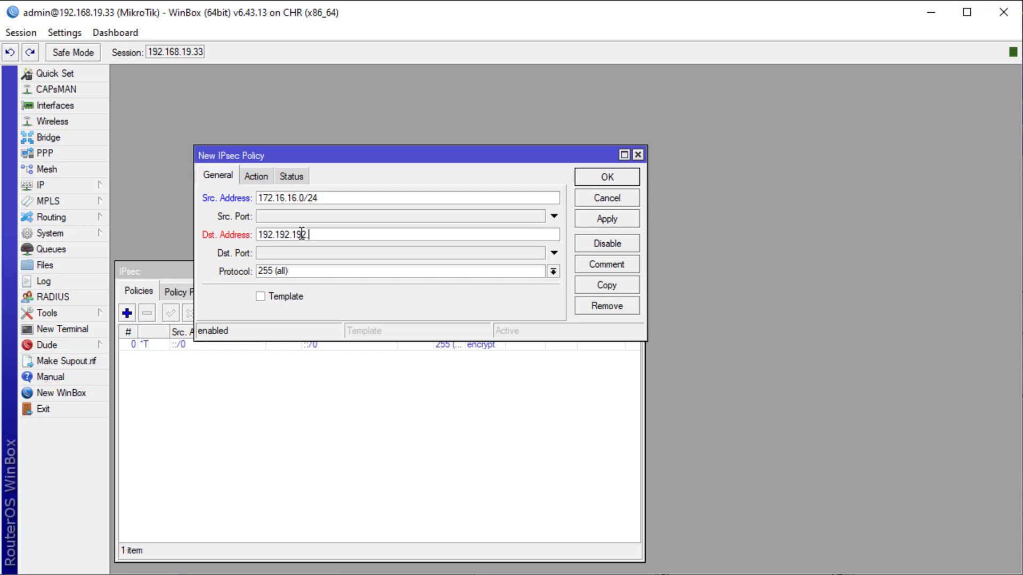
{"action": "type", "text": "0/24"}
In the policy's action settings, enable Tunnel and set the SA source address to 192.168.19.33
{"action": "left_click", "coordinate": [264, 179]}
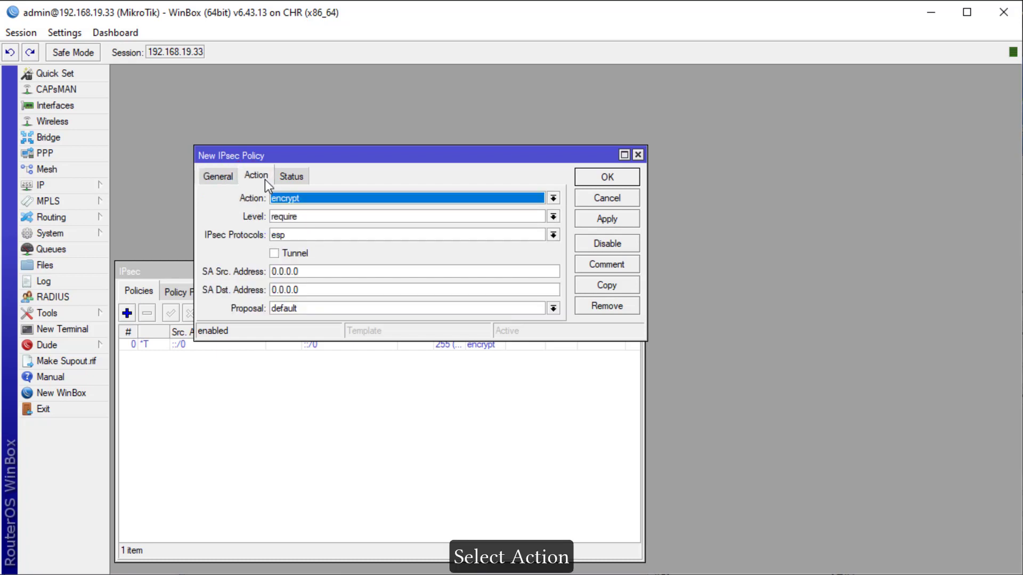
{"action": "left_click", "coordinate": [275, 254]}
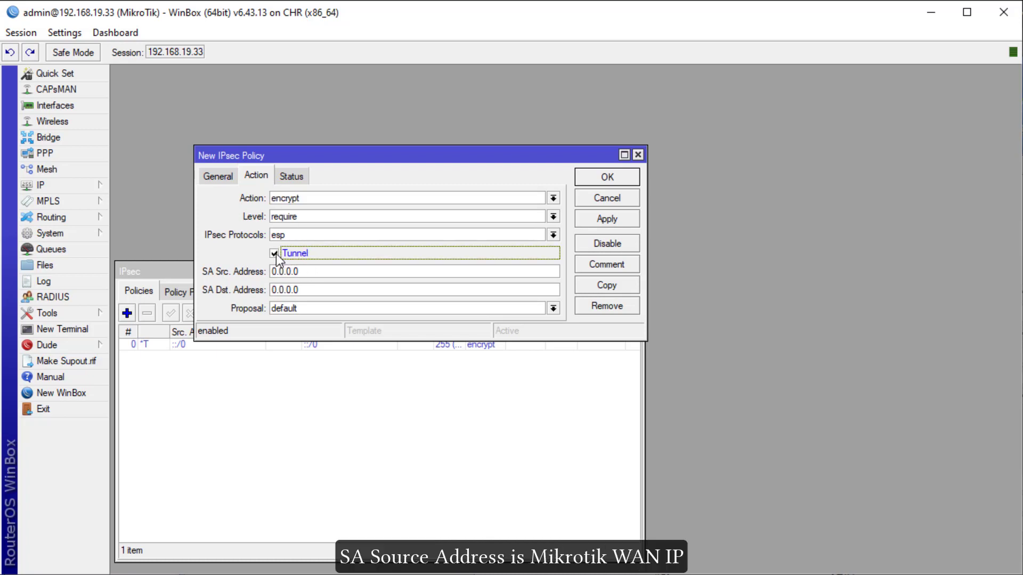
{"action": "left_click_drag", "start_coordinate": [310, 271], "coordinate": [253, 270]}
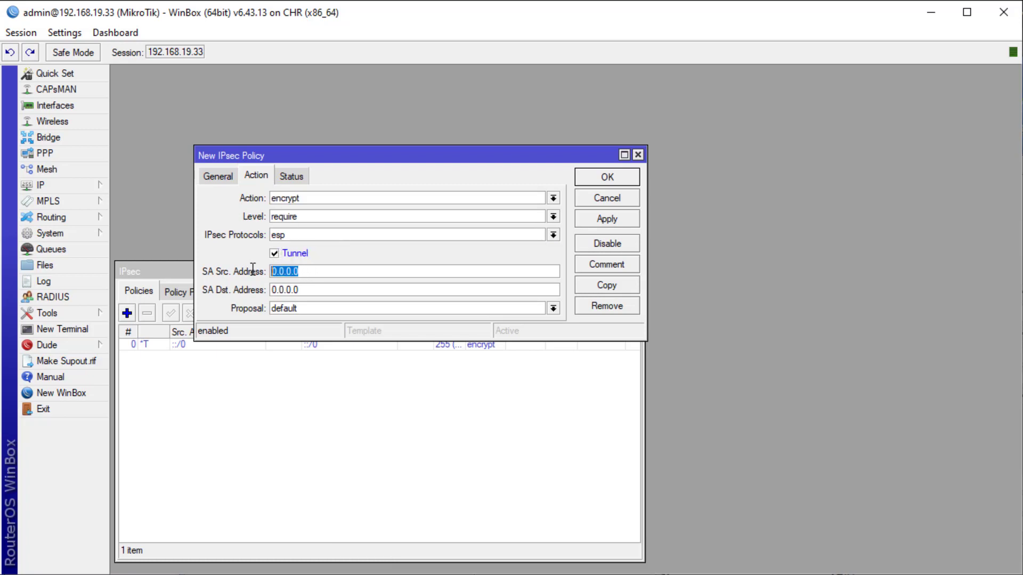
{"action": "type", "text": "19"}
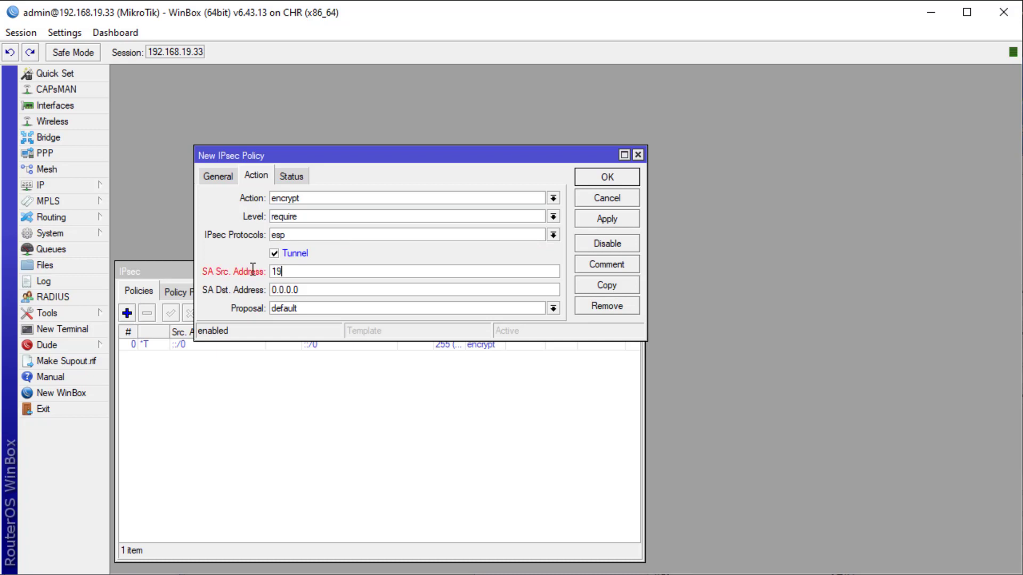
{"action": "type", "text": "2.168.19.33"}
Set the policy's SA destination address to 192.168.20.130 and save the IPsec policy
{"action": "left_click_drag", "start_coordinate": [302, 289], "coordinate": [259, 288]}
{"action": "type", "text": "192.1"}
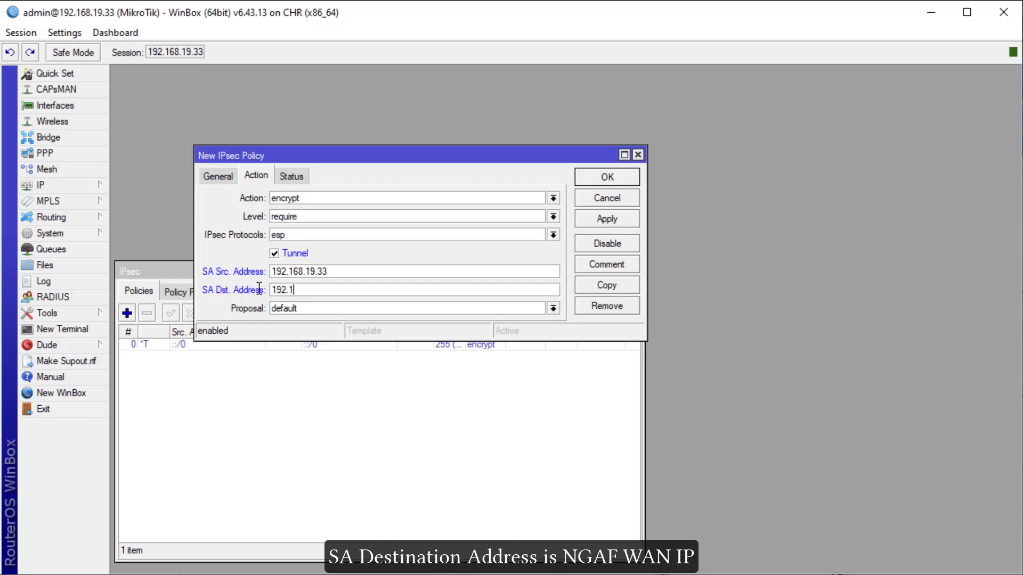
{"action": "type", "text": "68.20.130"}
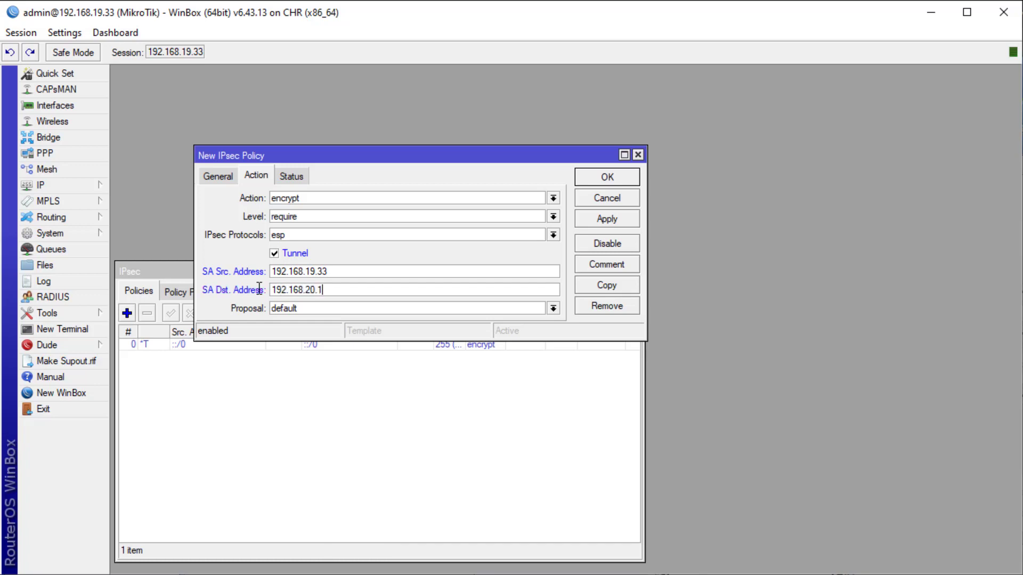
{"action": "left_click", "coordinate": [594, 219]}
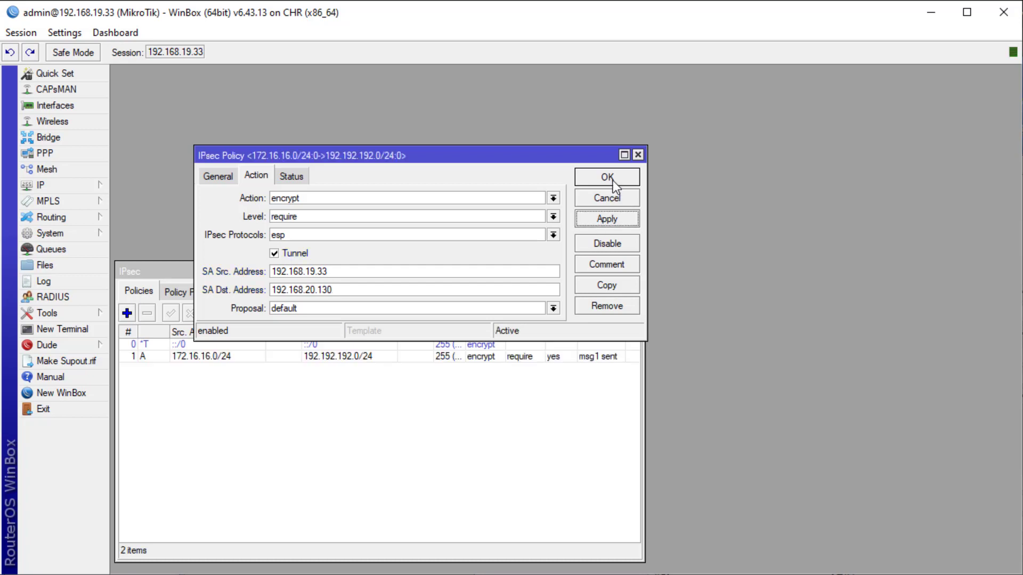
{"action": "left_click", "coordinate": [607, 177]}
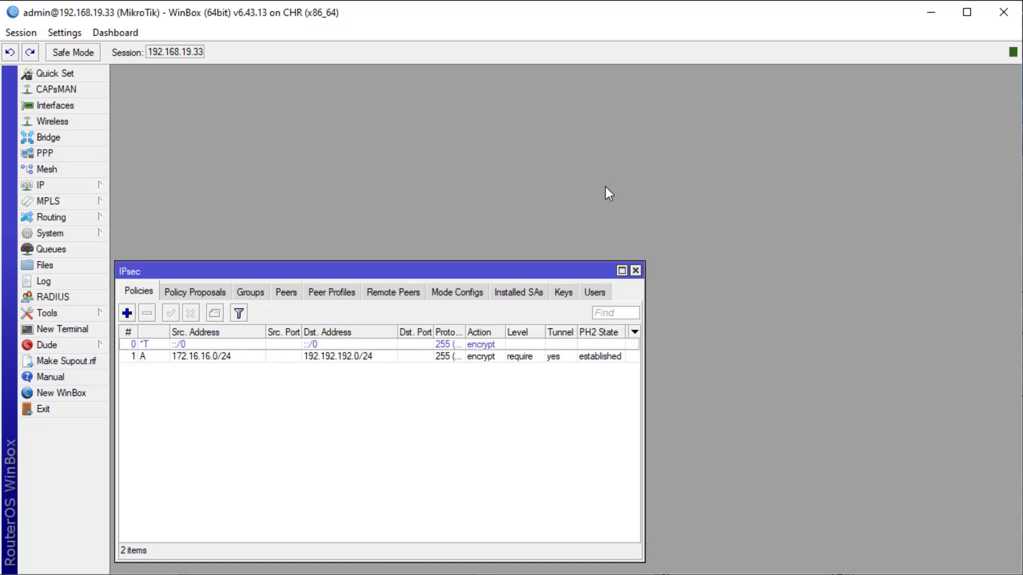
Check the VPN connection through the new policy's PH2 state and the remote peer entry
{"action": "left_click", "coordinate": [593, 359]}
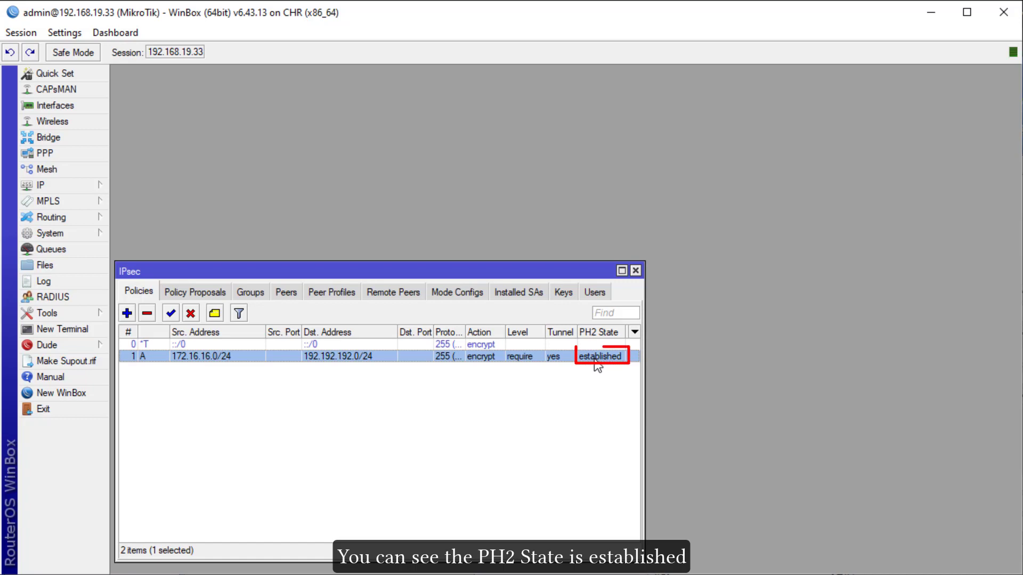
{"action": "left_click", "coordinate": [408, 295]}
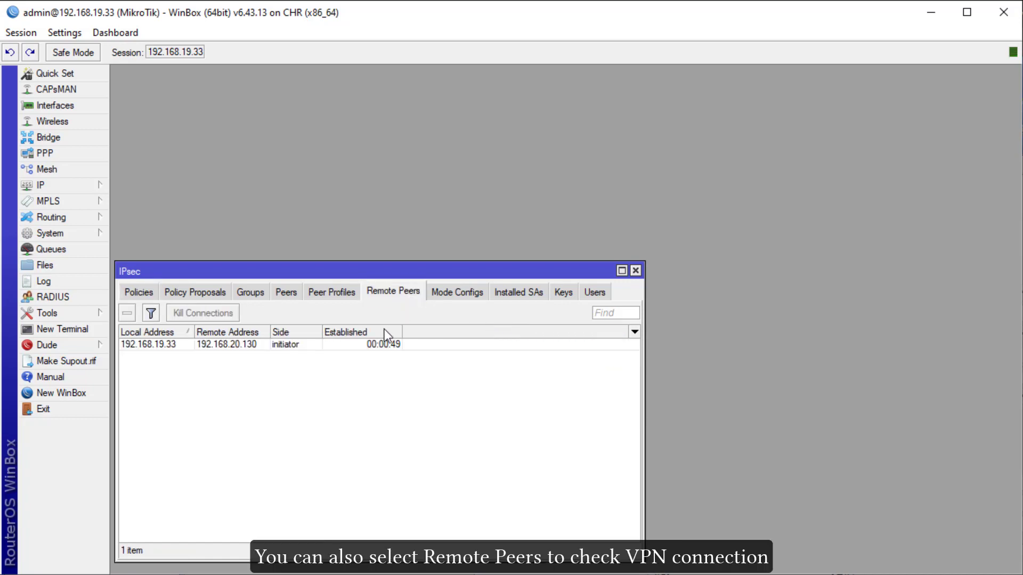
{"action": "left_click", "coordinate": [369, 346]}
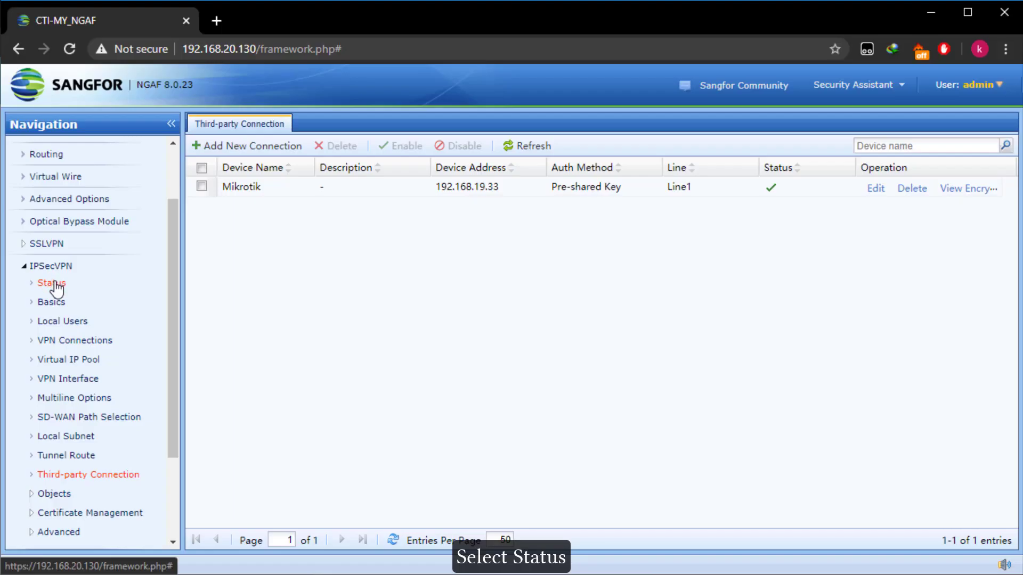
Switch to the Sangfor NGAF web console and open the IPSecVPN status
{"action": "left_click", "coordinate": [56, 287]}
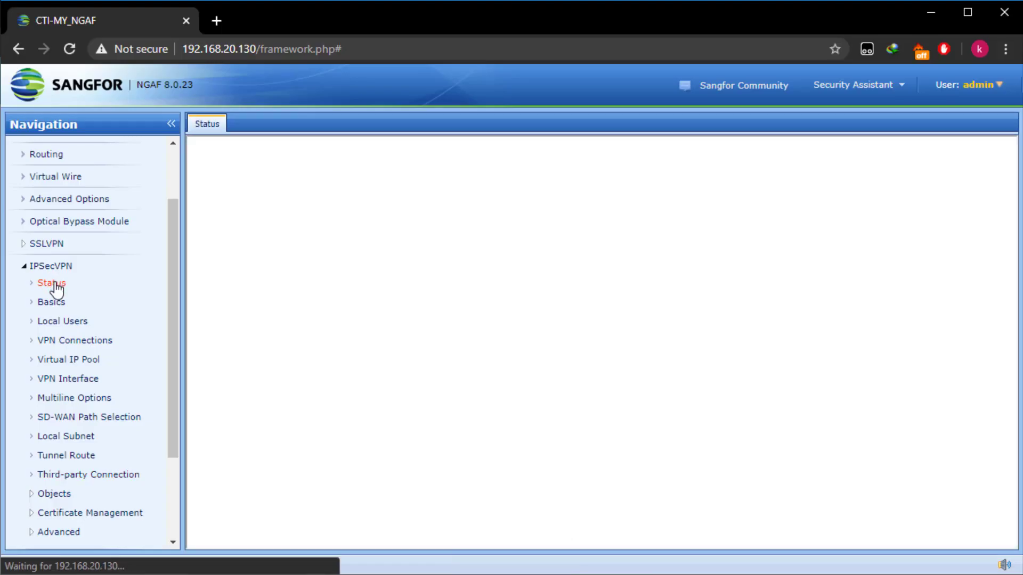